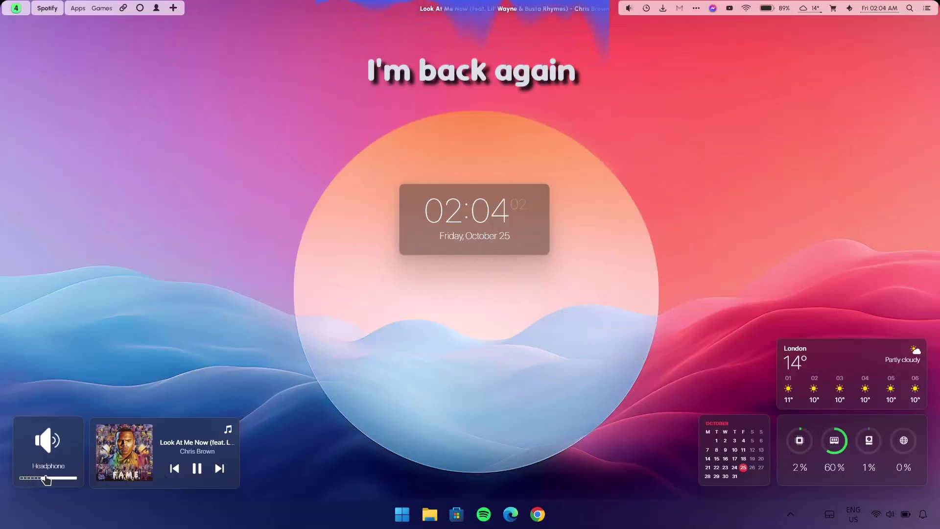
- Preview the Start menu, hidden tray icons, notifications calendar and Explorer top-bar options
left_click(402, 515)
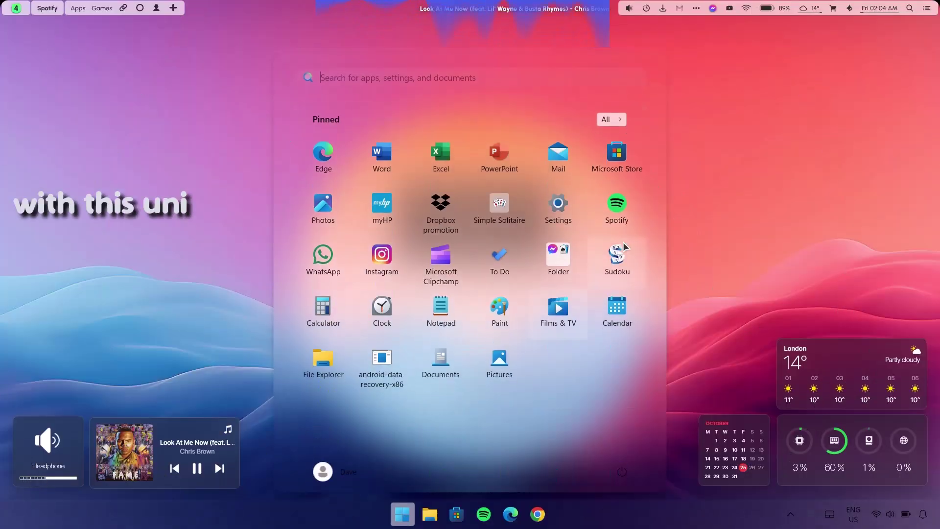
left_click(791, 515)
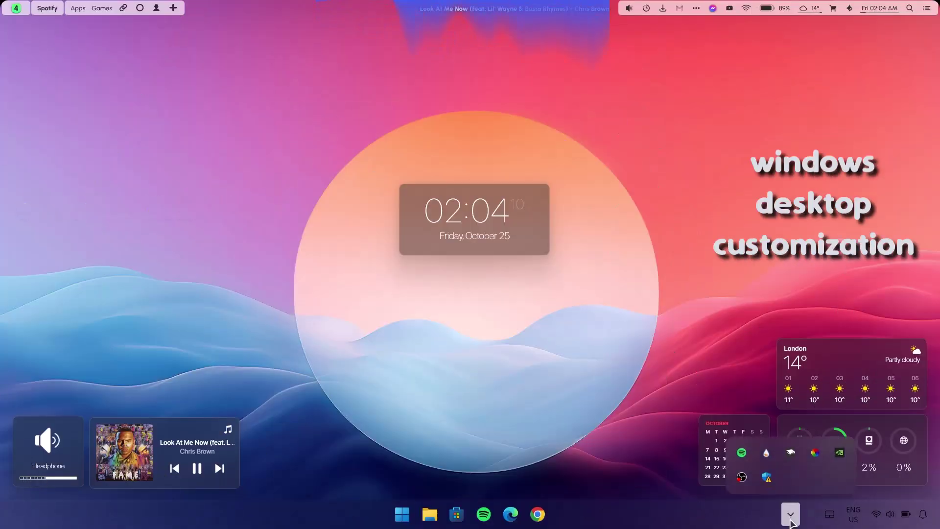
left_click(924, 514)
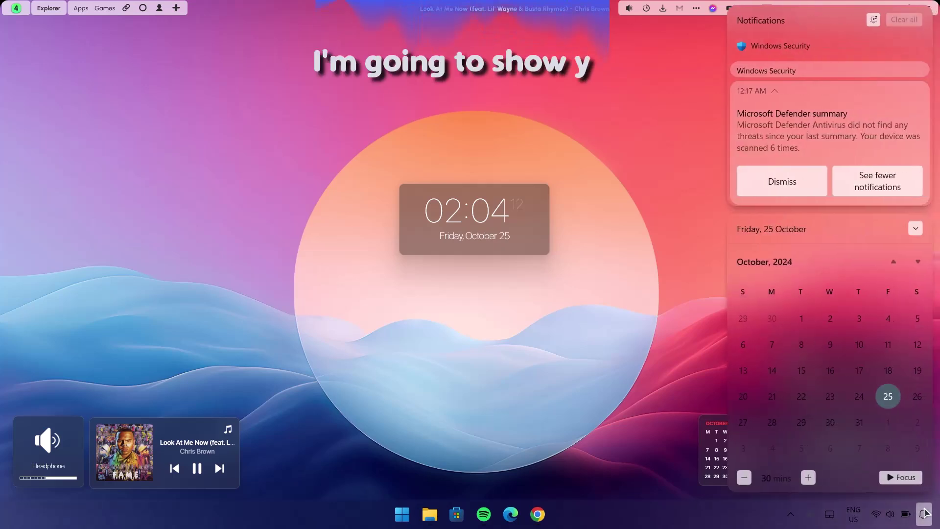
left_click(279, 199)
left_click(49, 8)
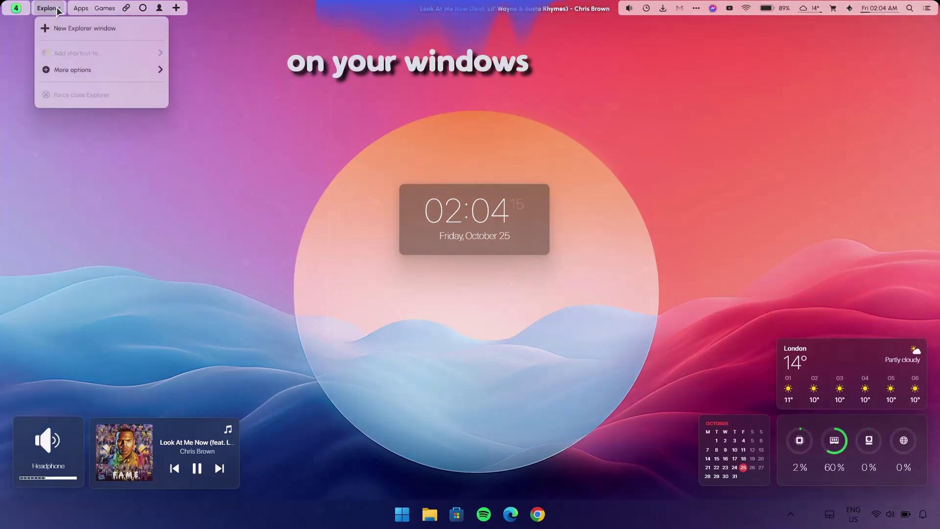
left_click(55, 9)
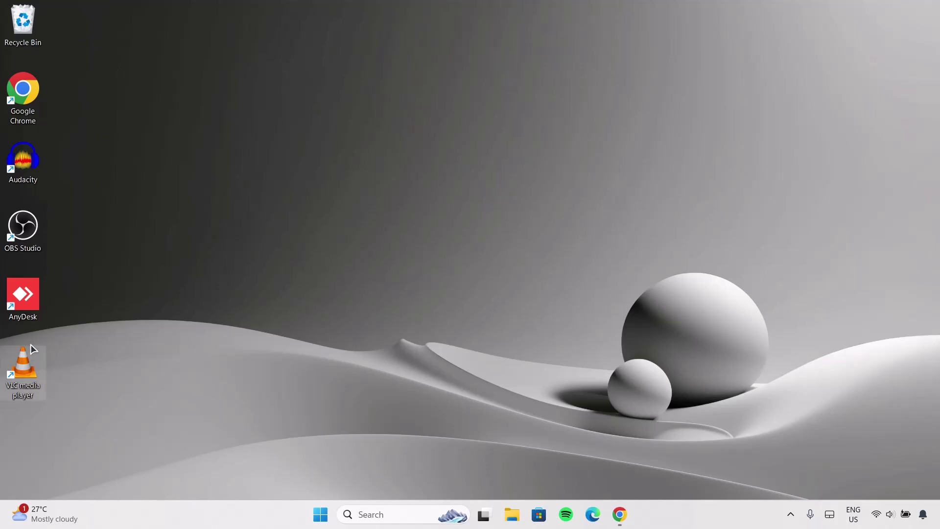
- Untick View > Show desktop icons, then bring up the Taskbar settings page
right_click(138, 92)
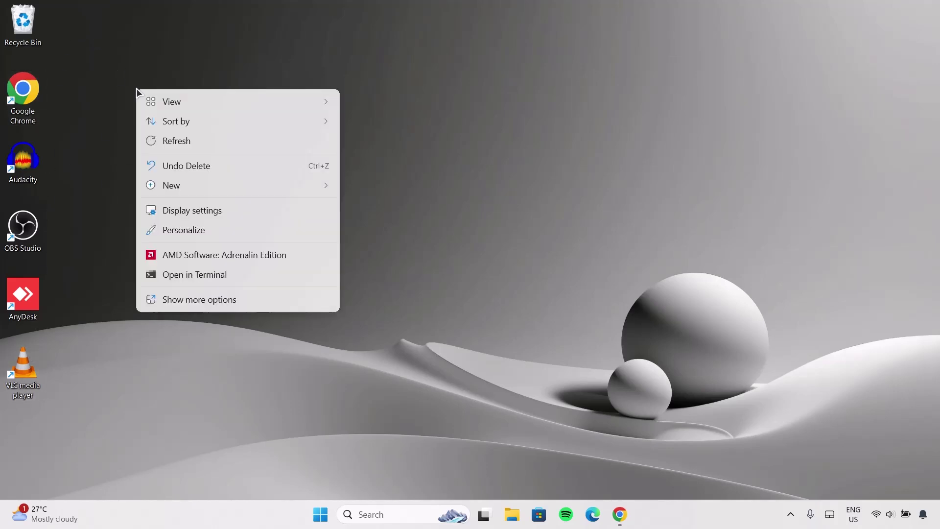
mouse_move(182, 102)
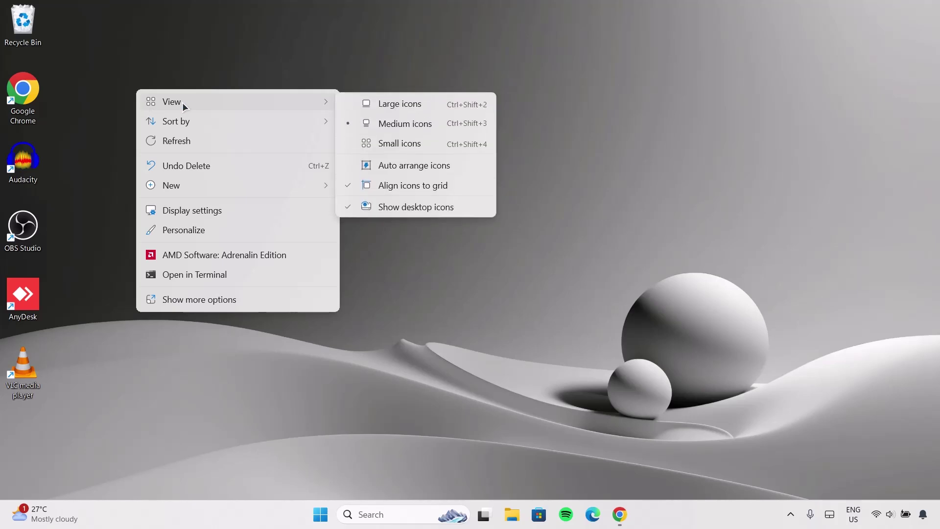
left_click(401, 207)
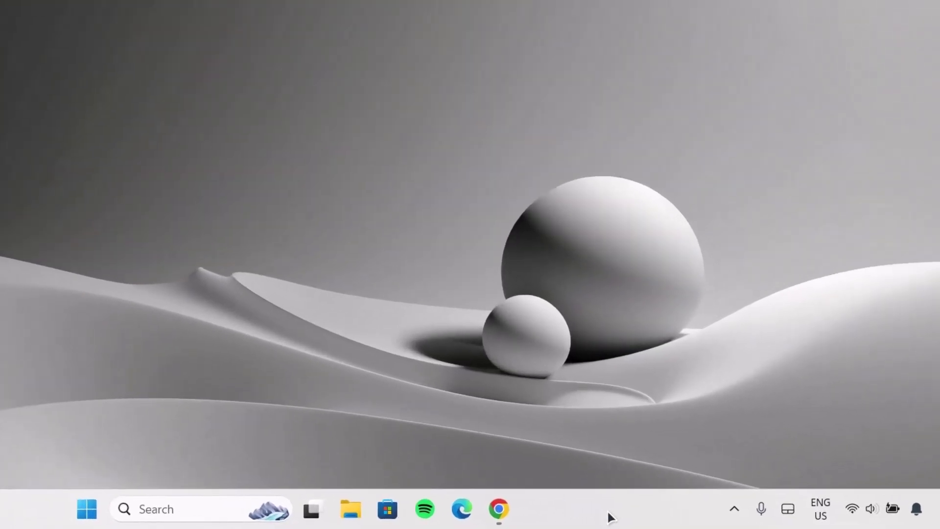
right_click(612, 501)
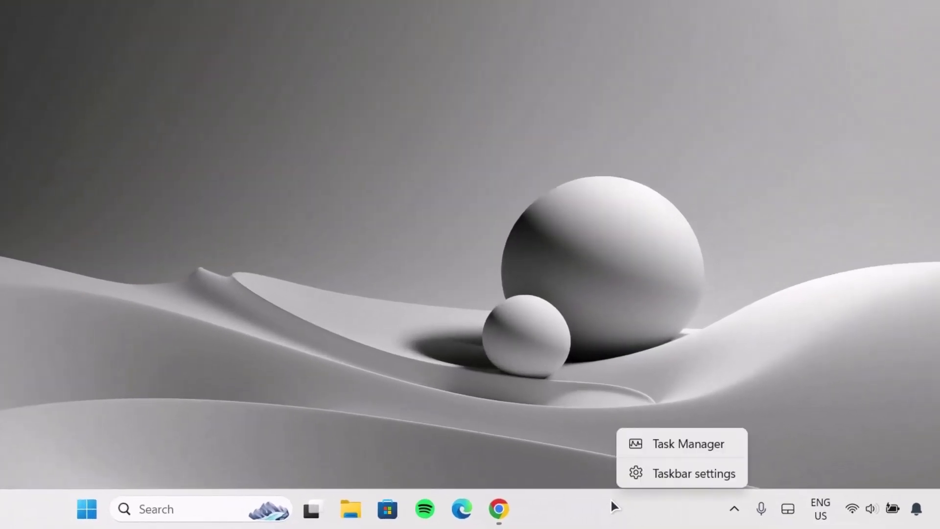
left_click(668, 475)
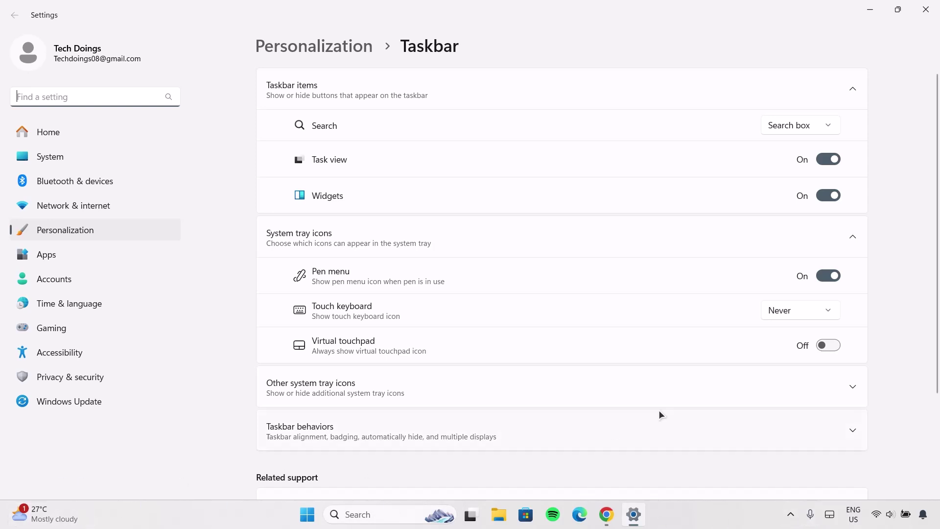
- Turn off Task view, Widgets and the Pen menu tray icon on the taskbar
left_click(324, 190)
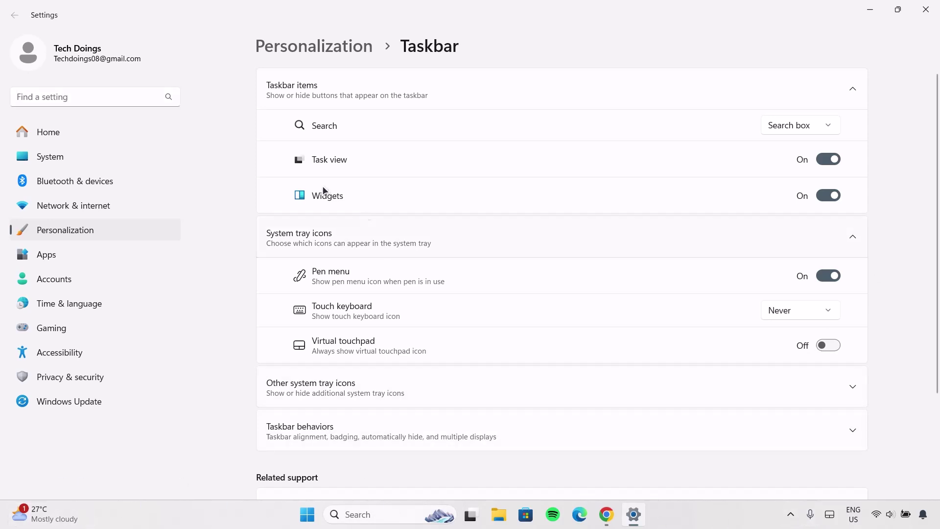
left_click(825, 159)
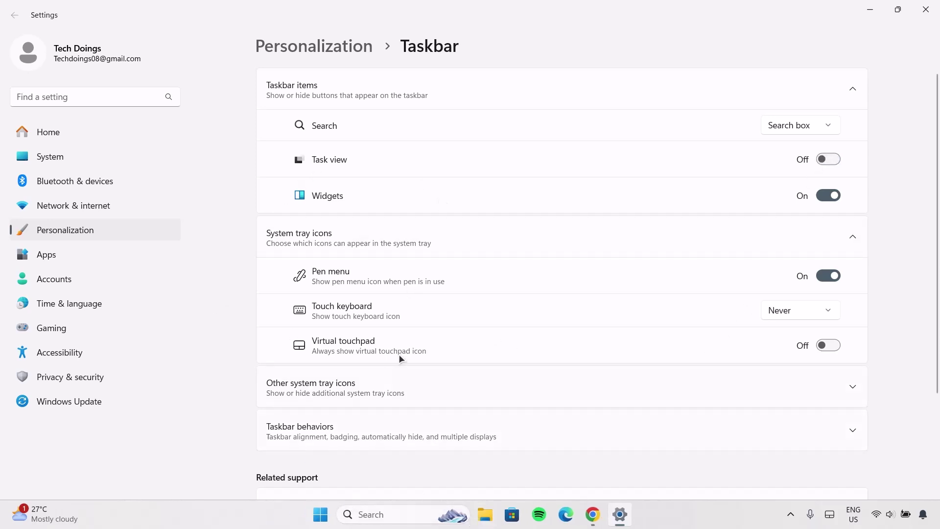
left_click(829, 196)
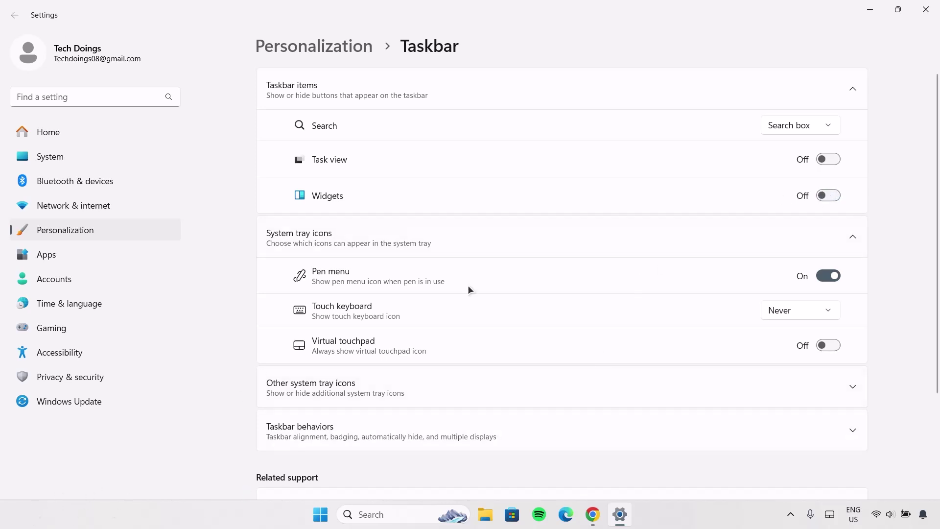
scroll(478, 262, "down", 2)
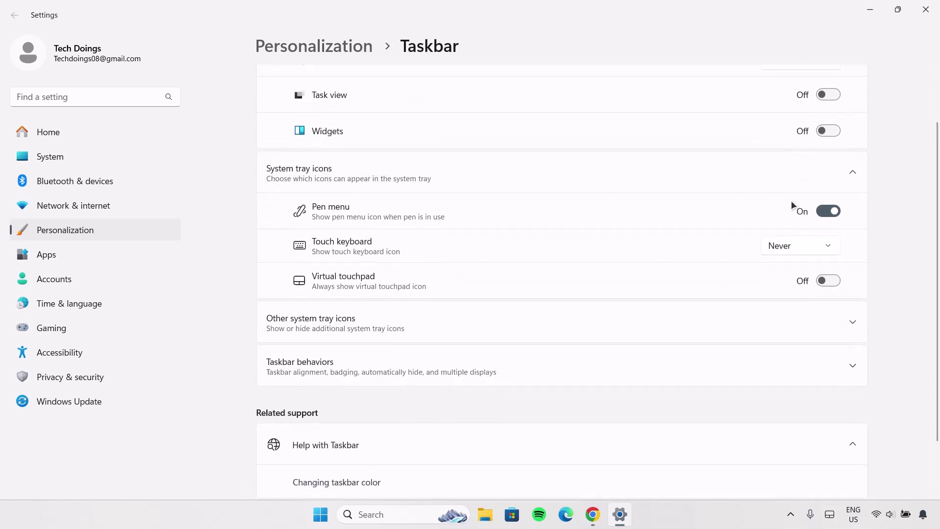
left_click(828, 211)
scroll(698, 183, "up", 2)
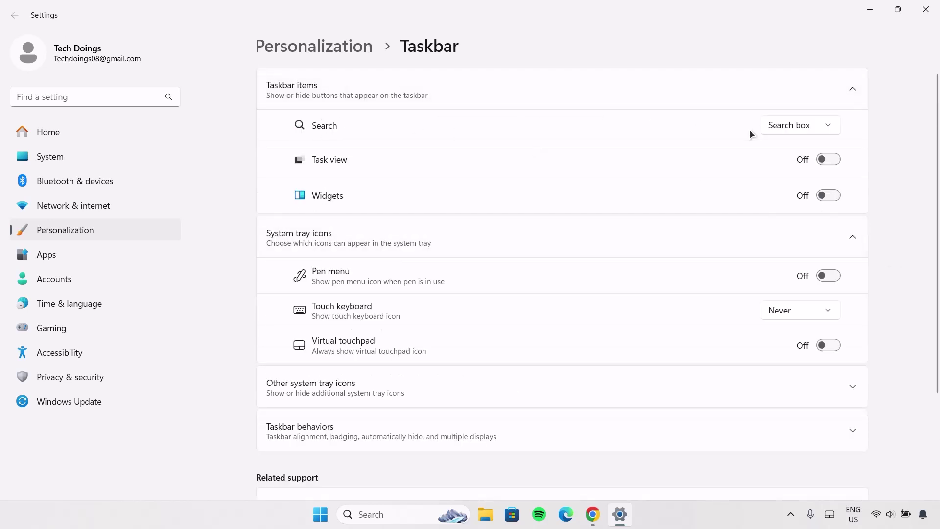
- Set taskbar Search to Hide and close Settings
left_click(821, 126)
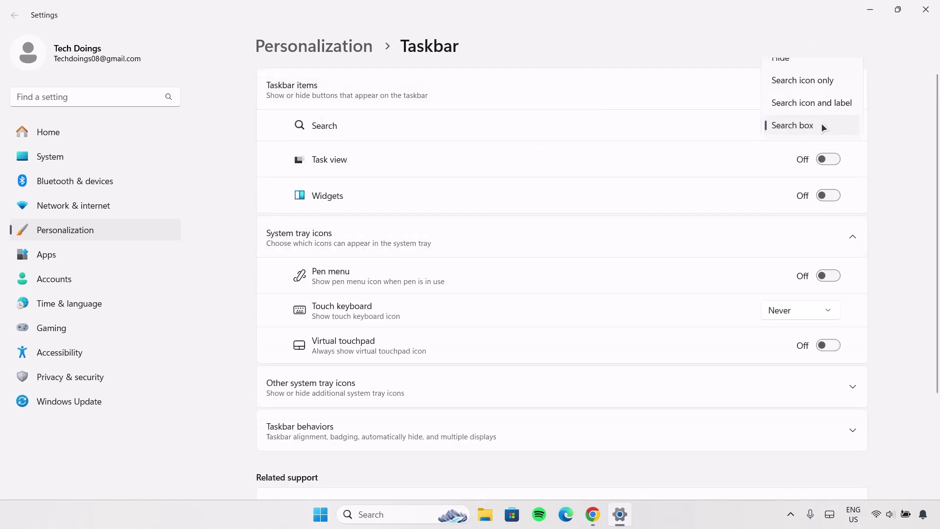
left_click(783, 58)
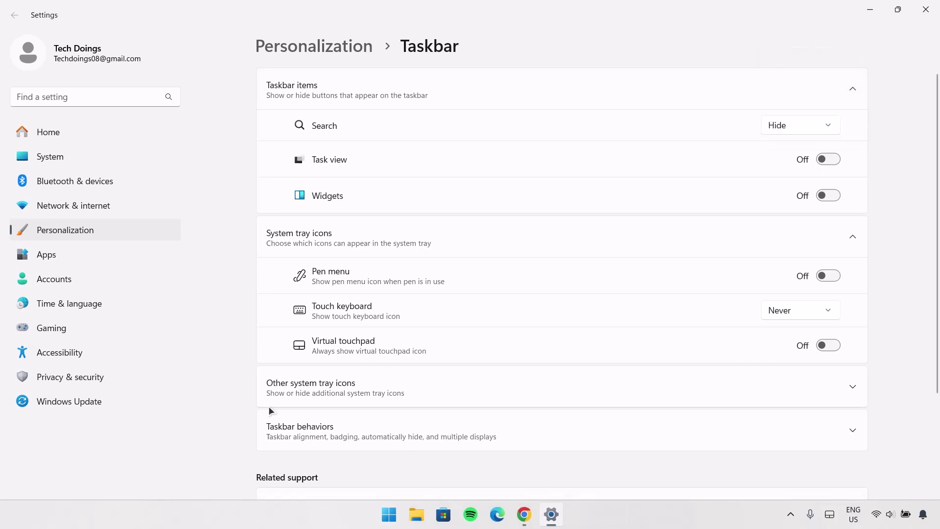
left_click(926, 10)
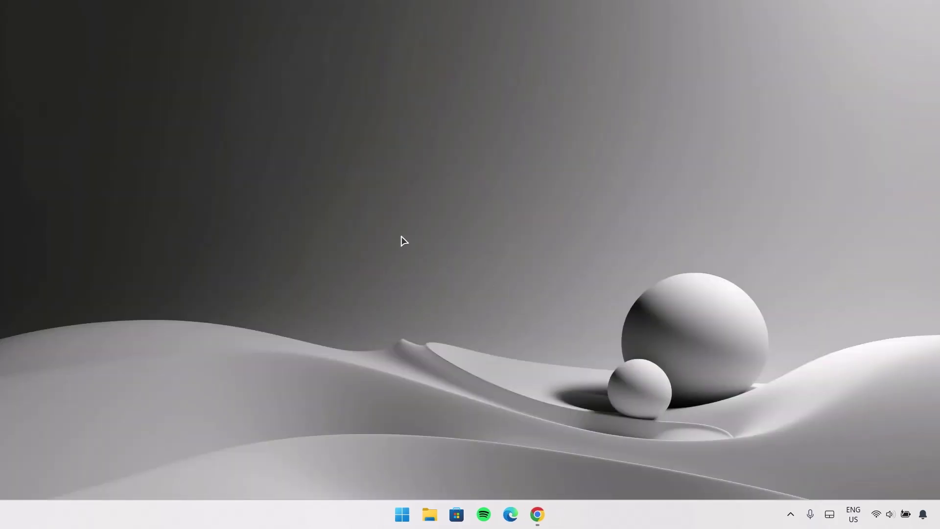
- Free-download Freepik's colorful grainy-gradient sun wallpaper JPG and show it in the Downloads folder
left_click(537, 515)
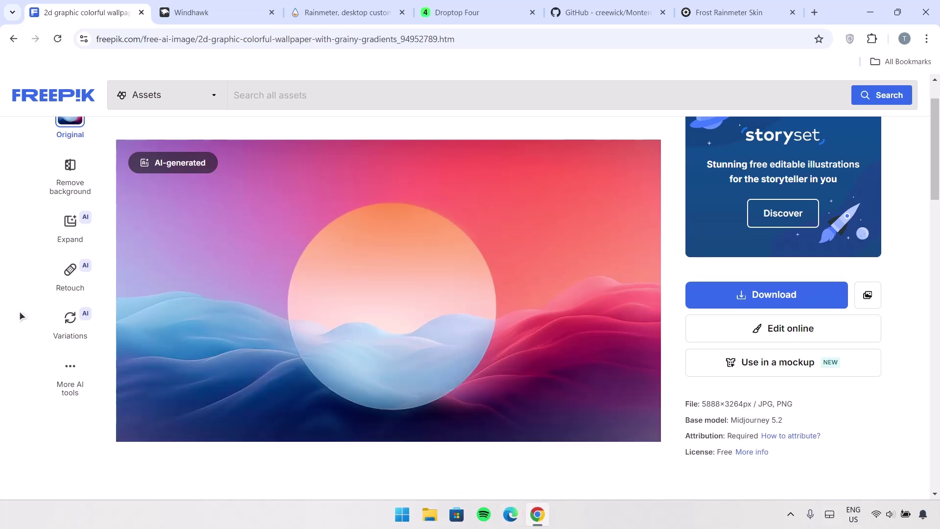
mouse_move(220, 224)
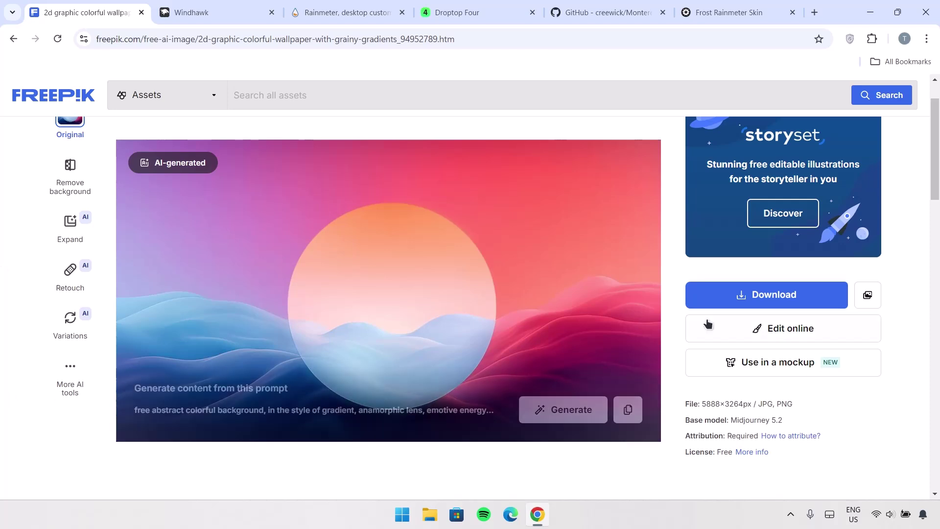
left_click(764, 296)
scroll(740, 330, "down", 2)
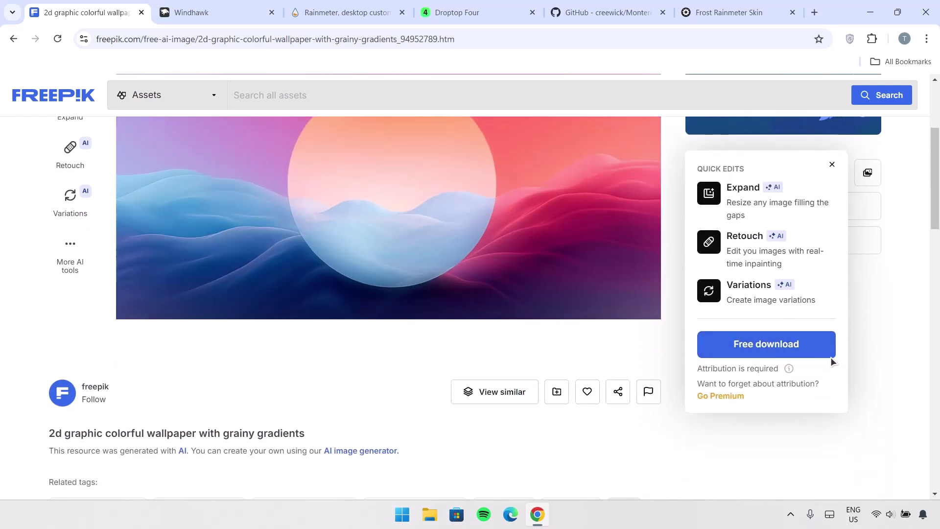
left_click(831, 357)
scroll(866, 351, "up", 3)
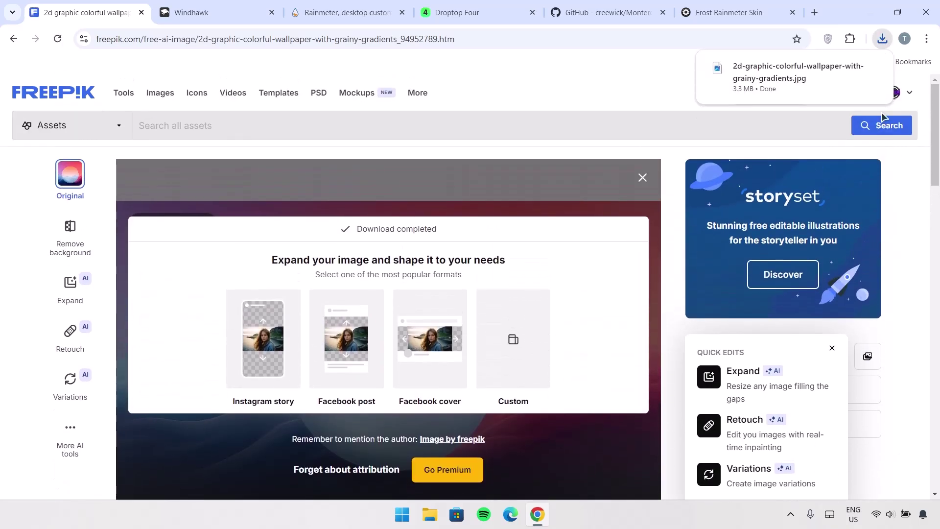
left_click(851, 68)
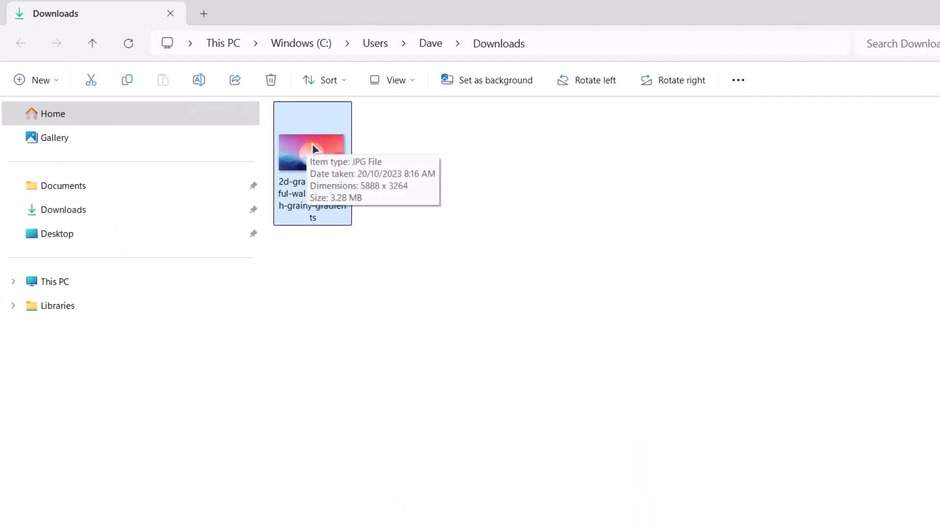
- Set the downloaded sun wallpaper as the desktop background, then bring up windhawk.net in Chrome
right_click(312, 144)
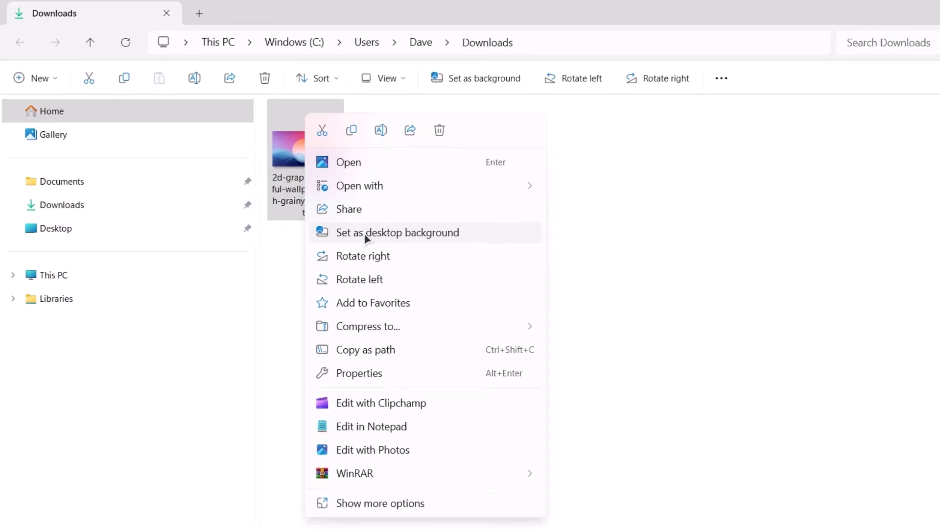
left_click(373, 239)
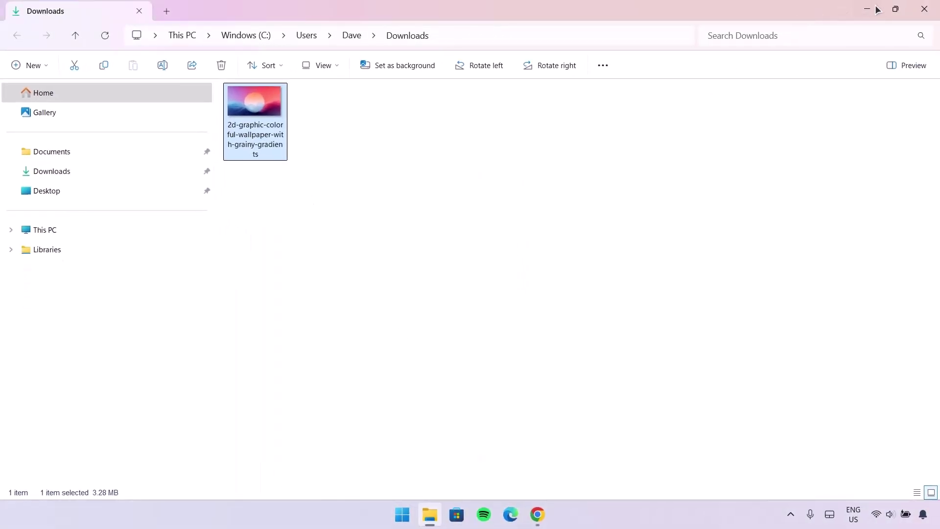
left_click(874, 10)
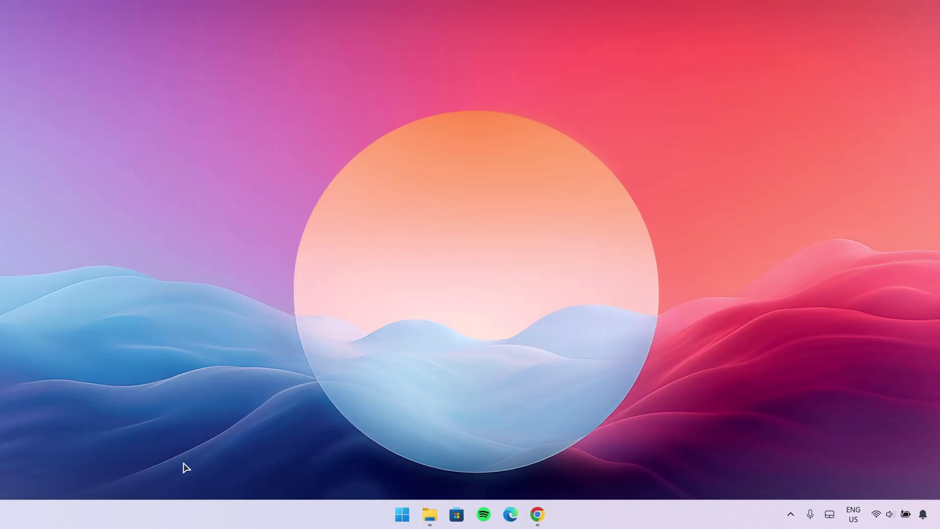
left_click(537, 514)
left_click(239, 15)
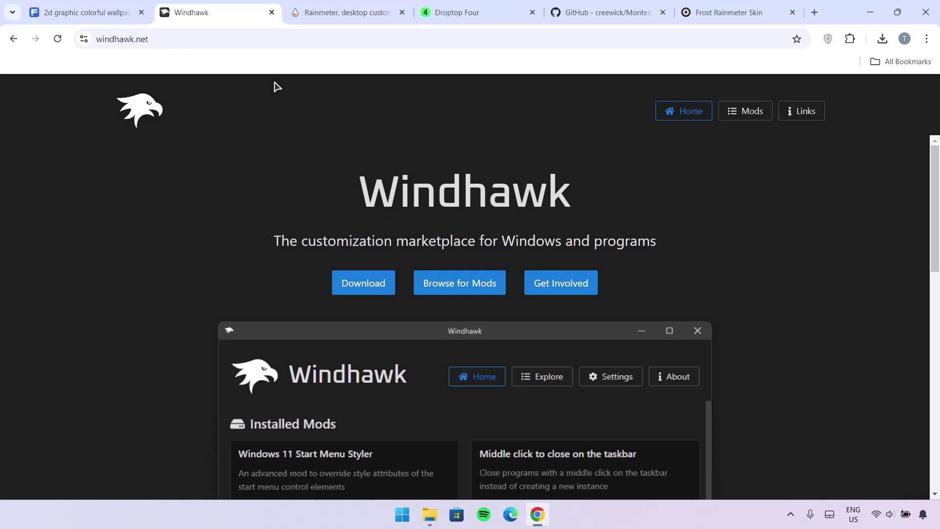
- Download windhawk_setup.exe from windhawk.net and launch the installer
left_click(355, 287)
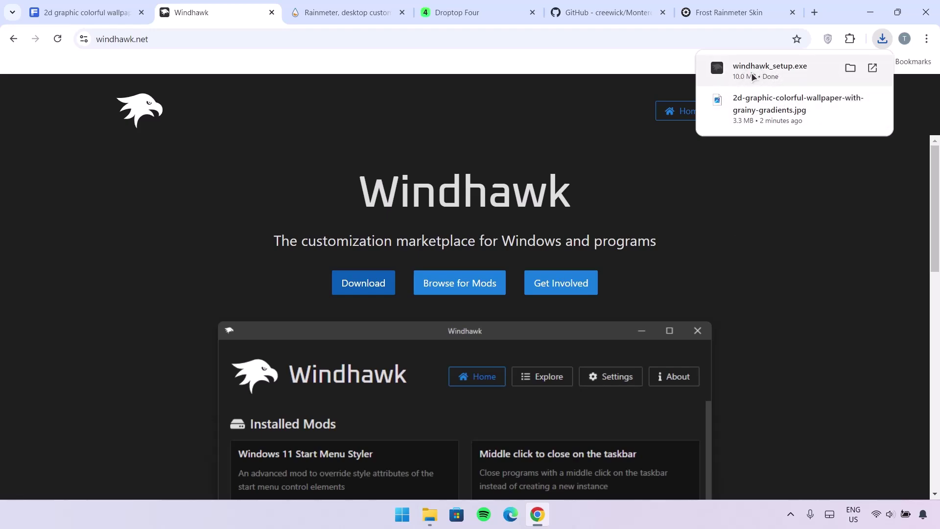
left_click(756, 71)
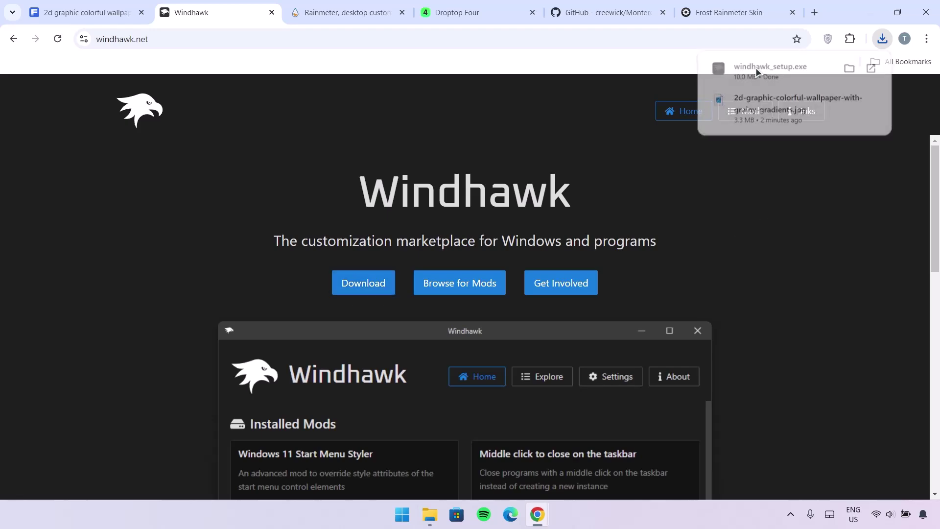
left_click(873, 14)
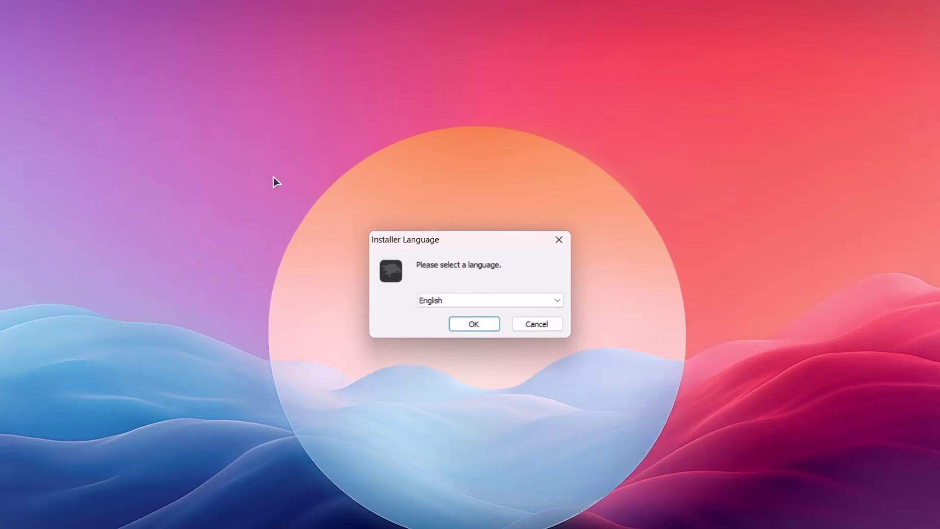
- Install Windhawk v1.5.1 in English to the default folder and launch it
left_click(471, 324)
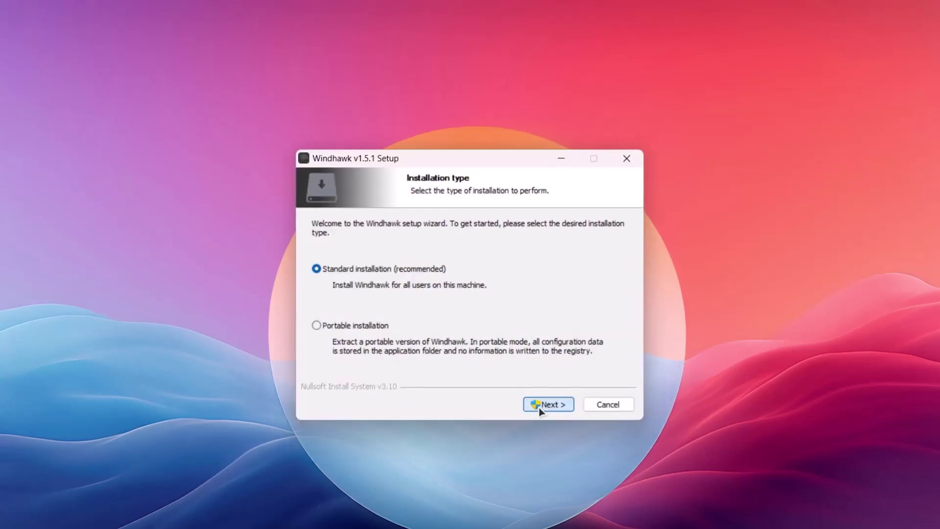
key("Return")
key("Return")
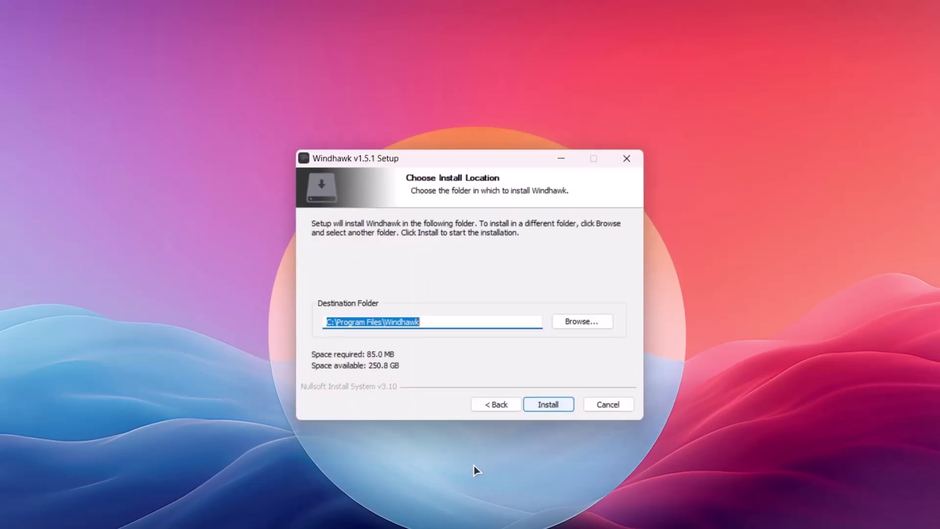
left_click(562, 404)
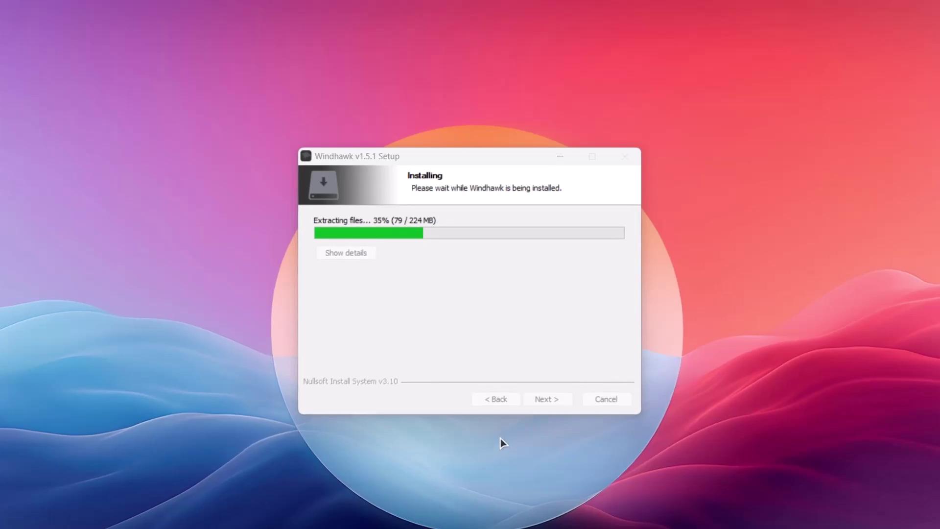
key("Return")
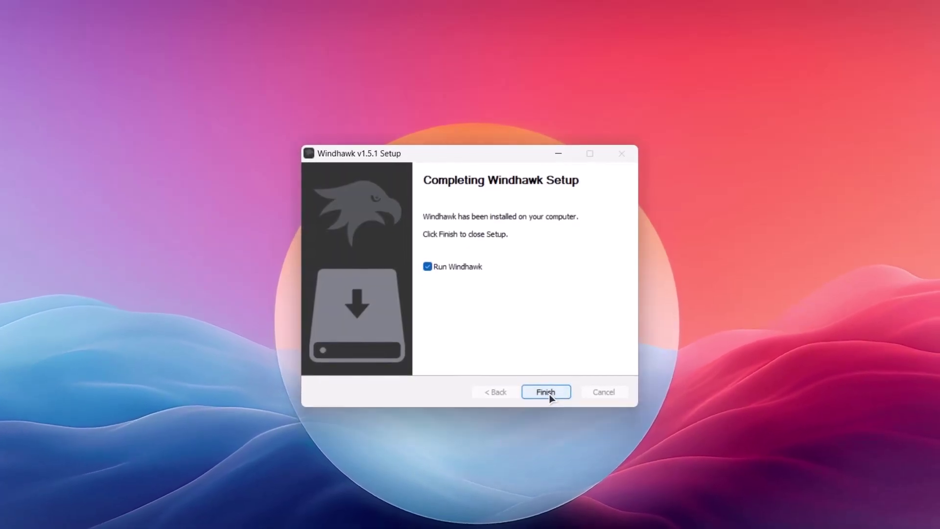
left_click(546, 392)
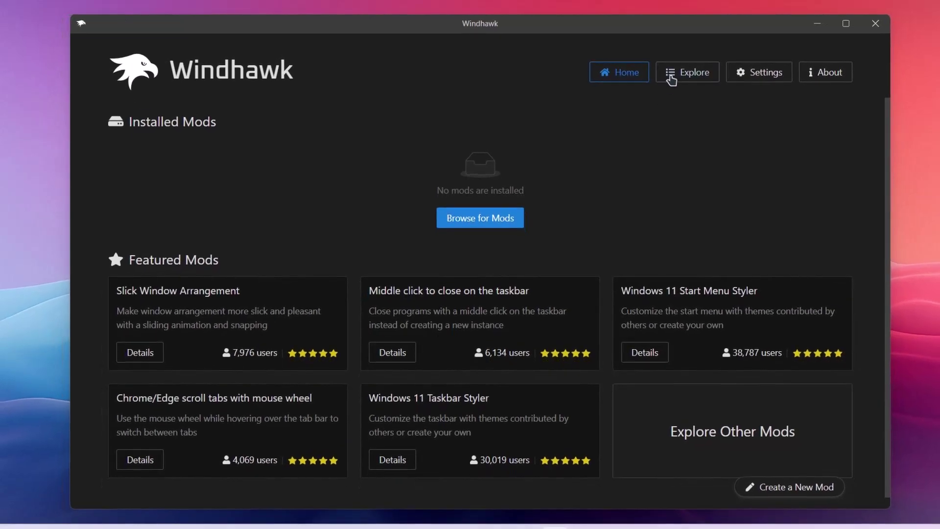
- Install the Windows 11 Taskbar Styler mod from the Explore catalogue, accepting the risk warning
left_click(693, 78)
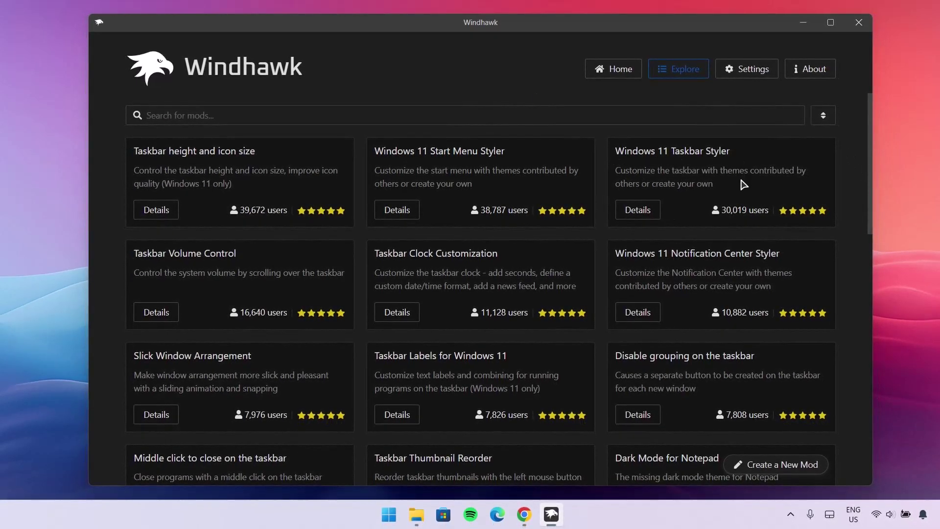
left_click(635, 210)
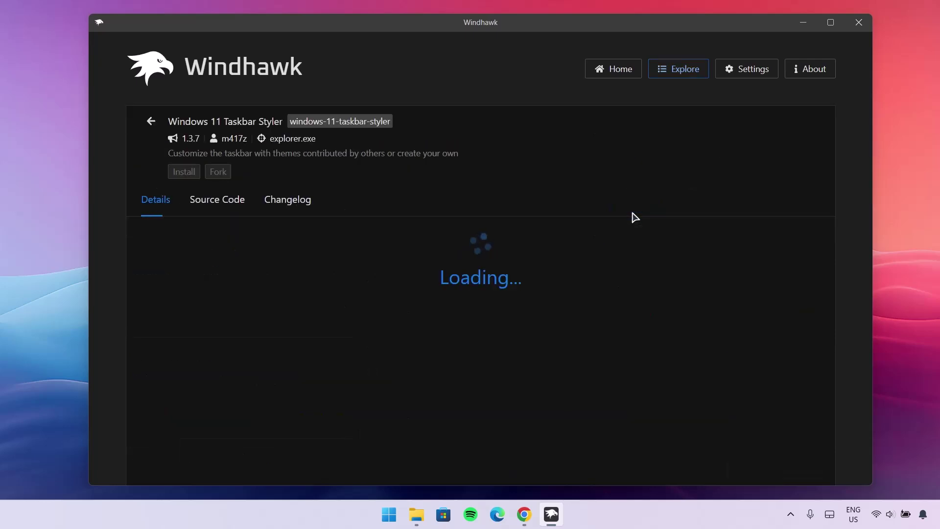
left_click(177, 171)
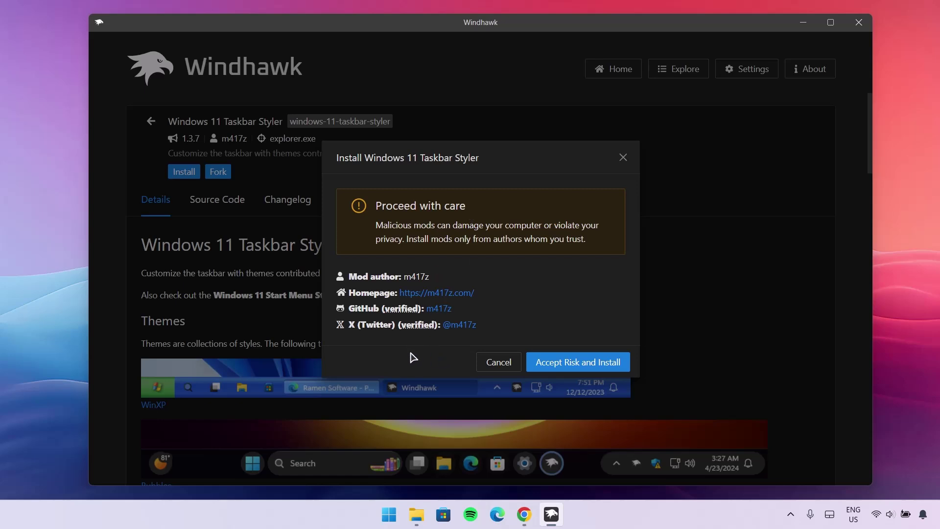
left_click(576, 363)
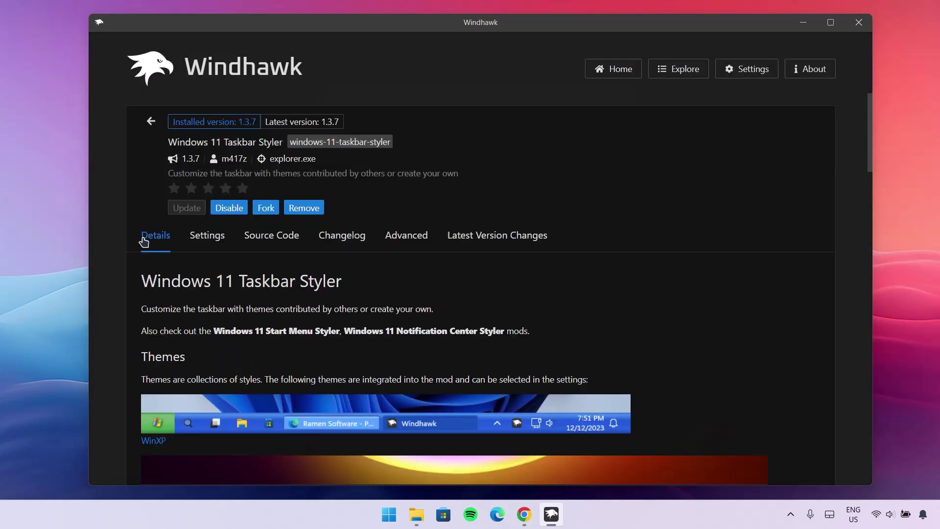
- Save TranslucentTaskbar as the Taskbar Styler's theme
left_click(204, 236)
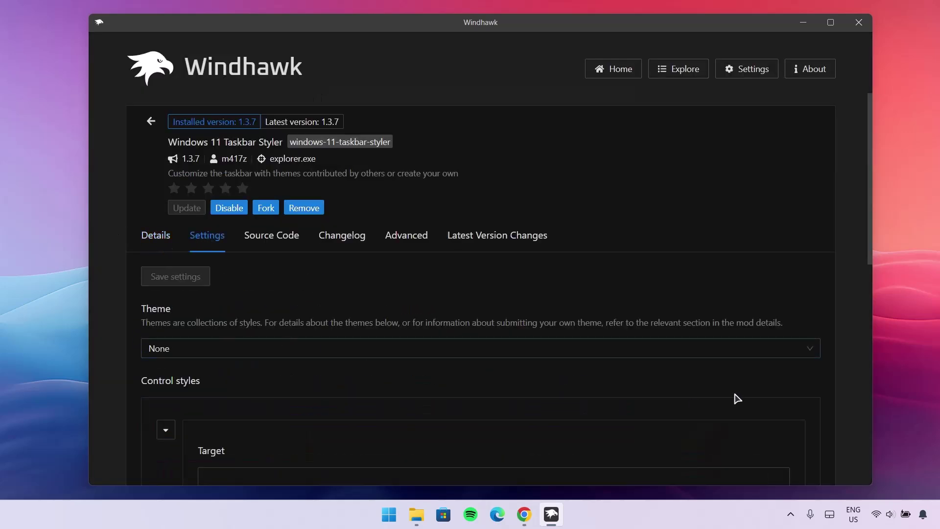
left_click(811, 355)
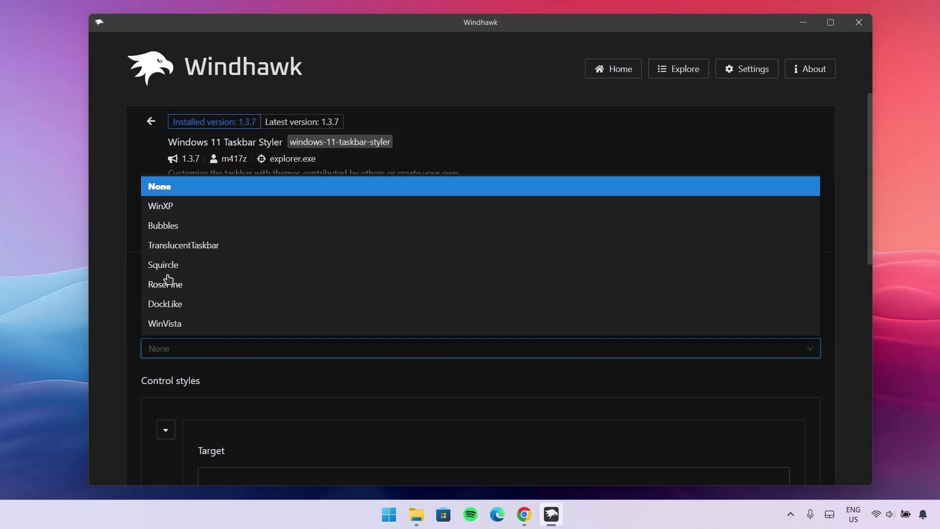
left_click(170, 247)
left_click(185, 283)
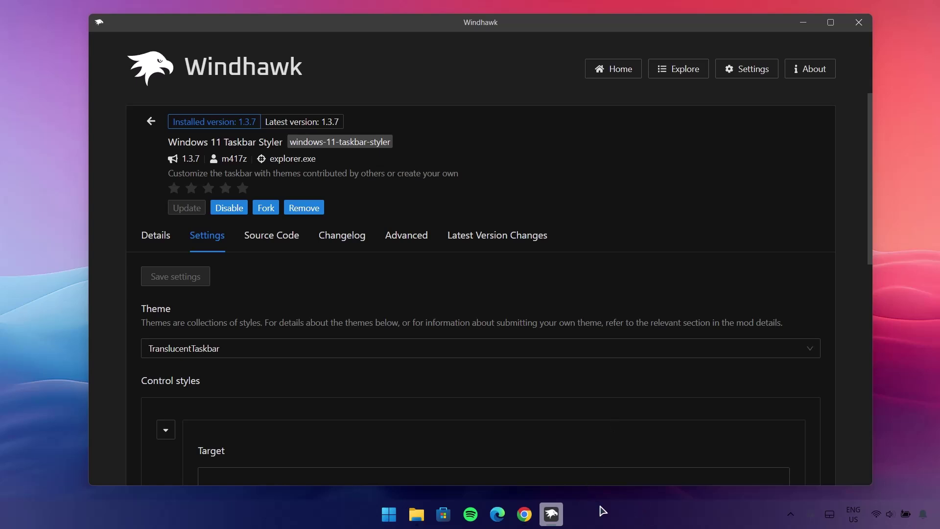
- Install the Windows 11 Start Menu Styler mod from the catalogue, accepting the risk warning
left_click(678, 76)
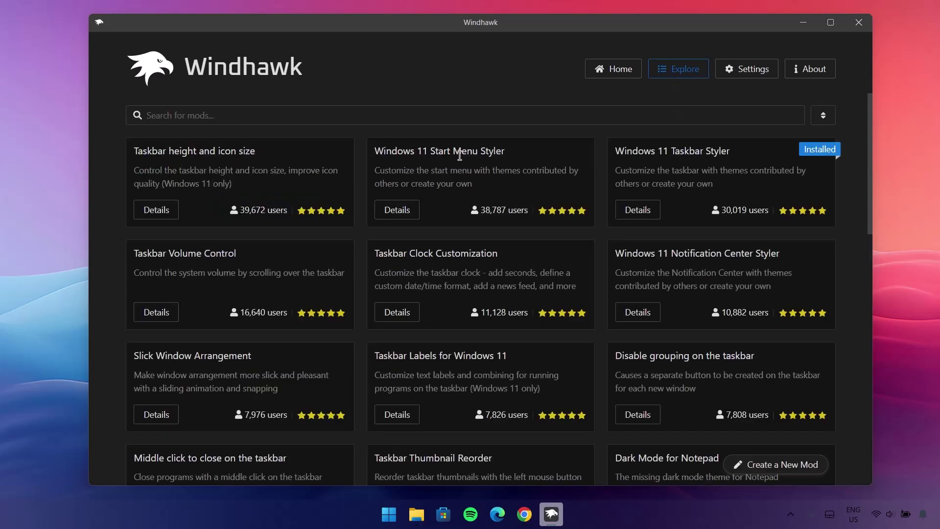
left_click(397, 211)
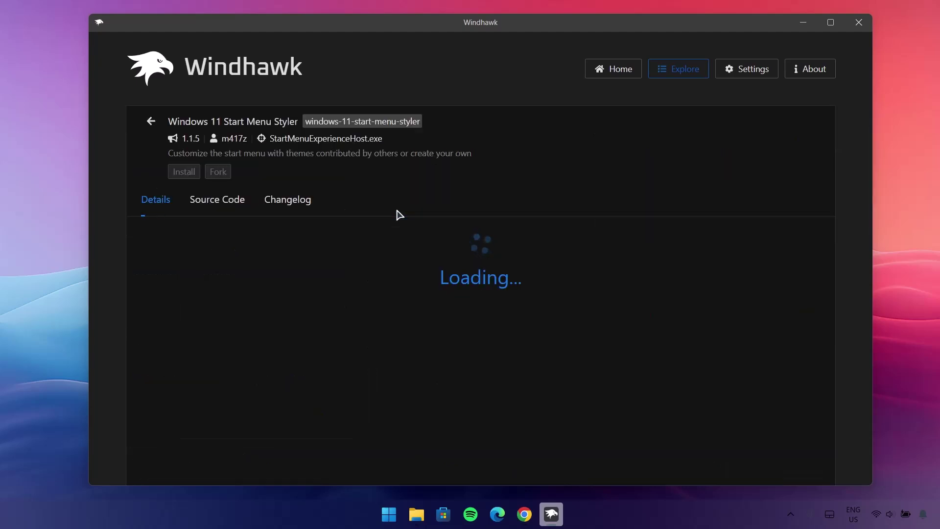
left_click(196, 172)
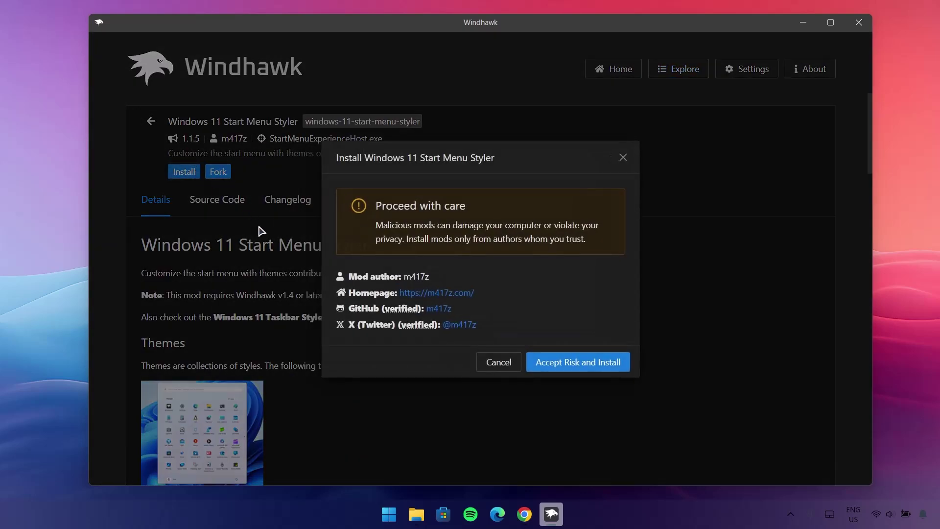
left_click(547, 367)
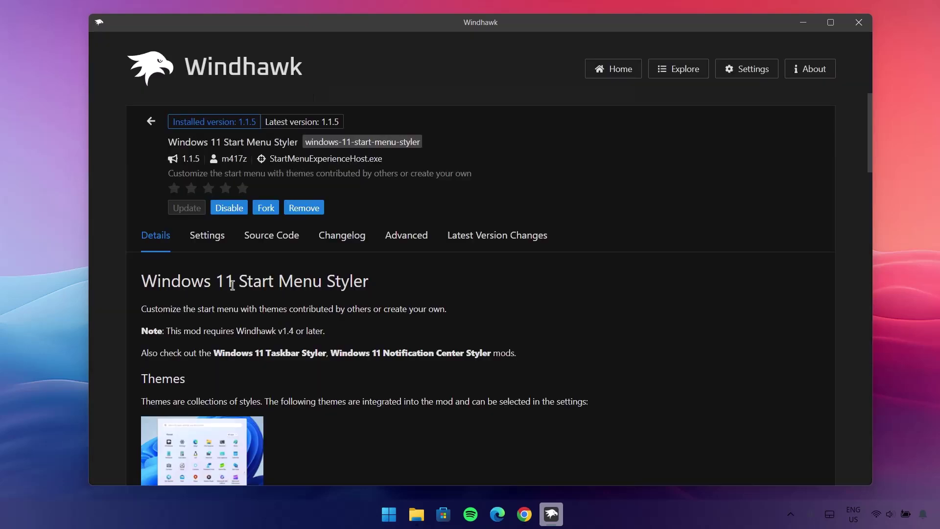
- Save TranslucentStartMenu as the Start Menu Styler's theme
left_click(205, 241)
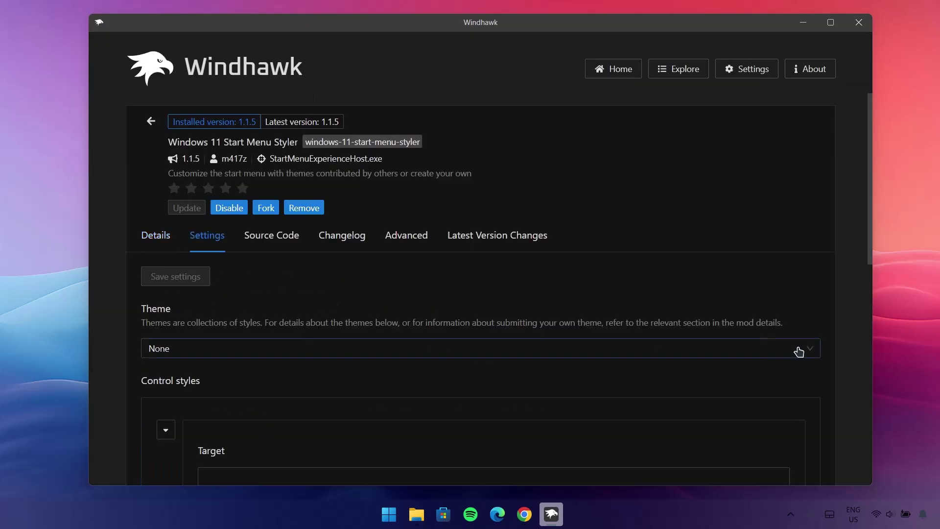
left_click(812, 355)
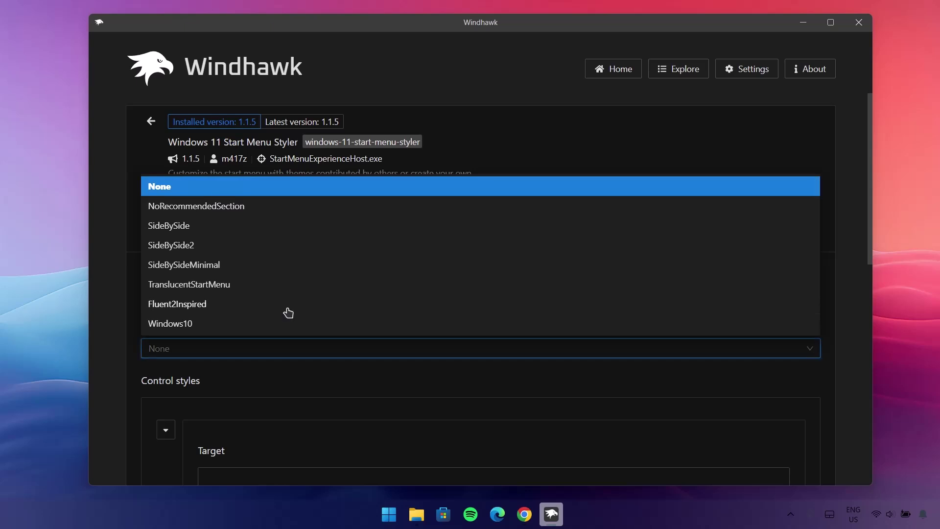
left_click(198, 288)
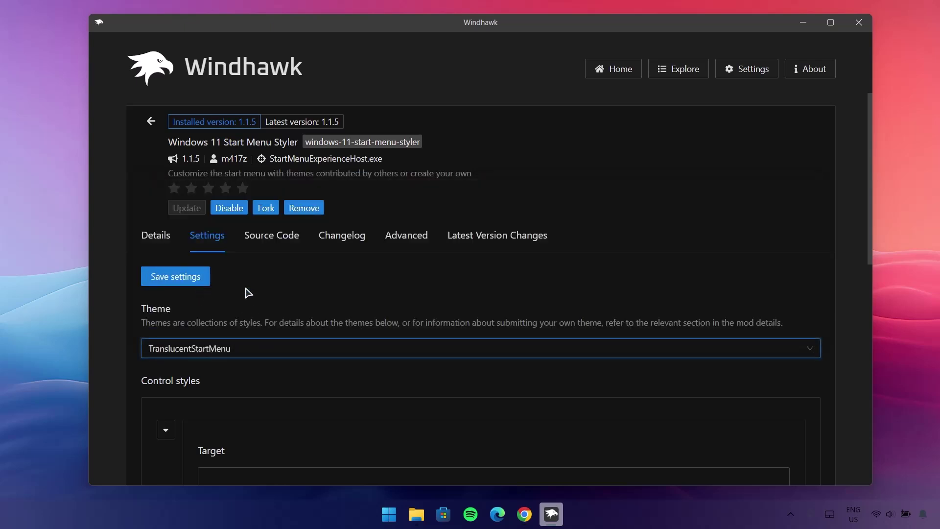
left_click(167, 279)
left_click(167, 279)
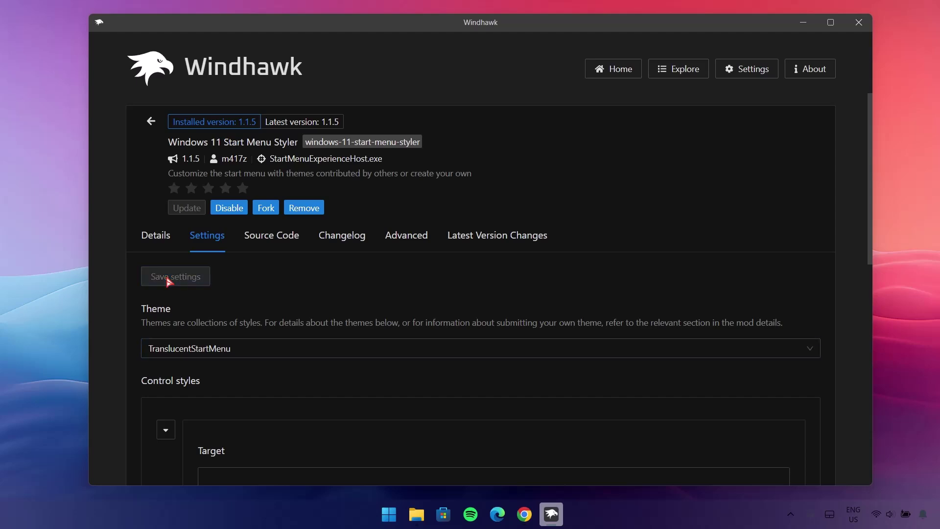
- Minimize Windhawk, check the translucent Start menu, then return to Windhawk
left_click(803, 23)
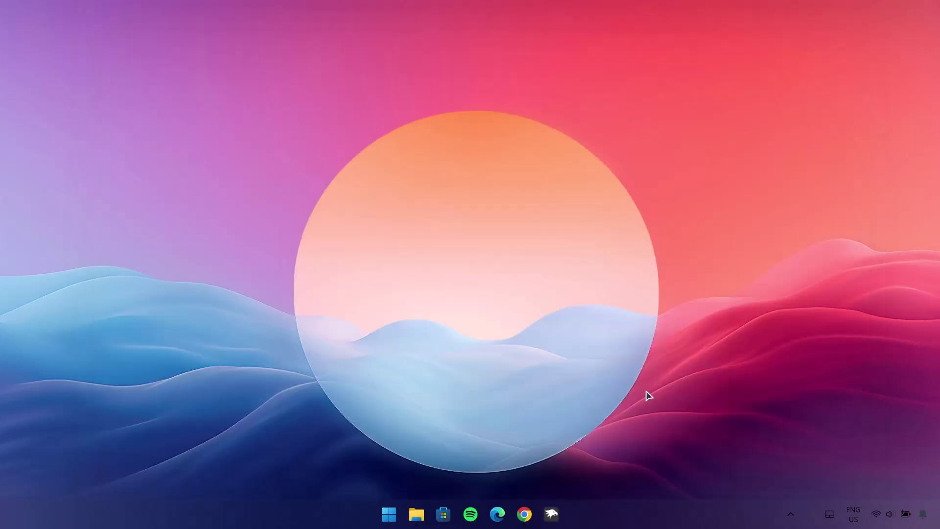
left_click(389, 514)
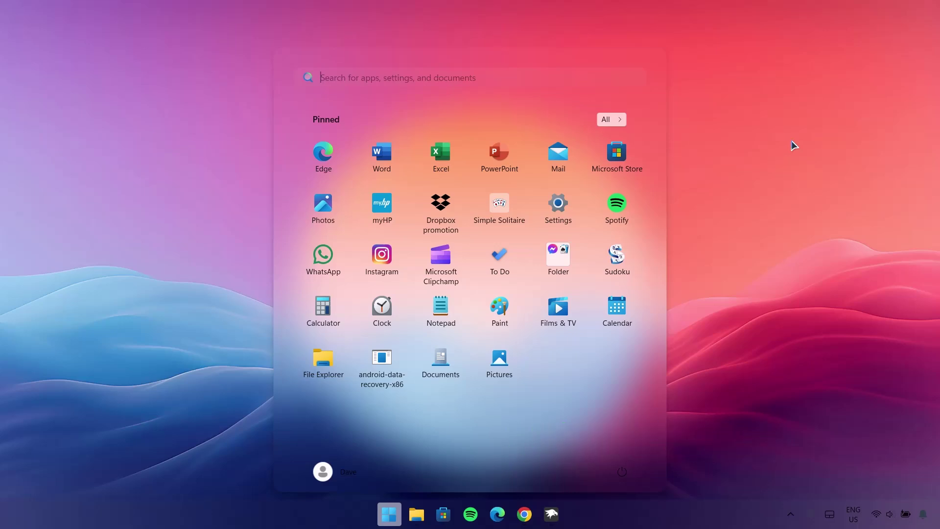
left_click(789, 163)
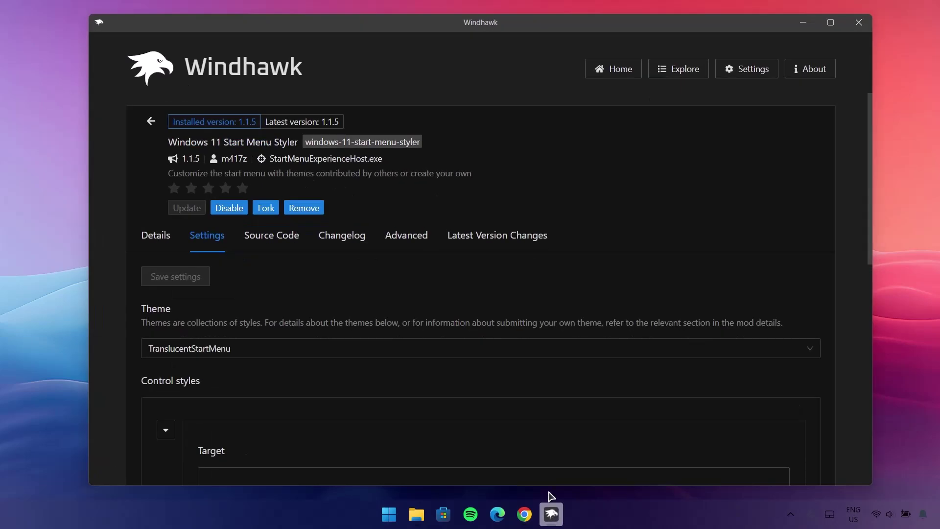
- Install the Windows 11 Notification Center Styler mod, accepting the risk warning
left_click(686, 70)
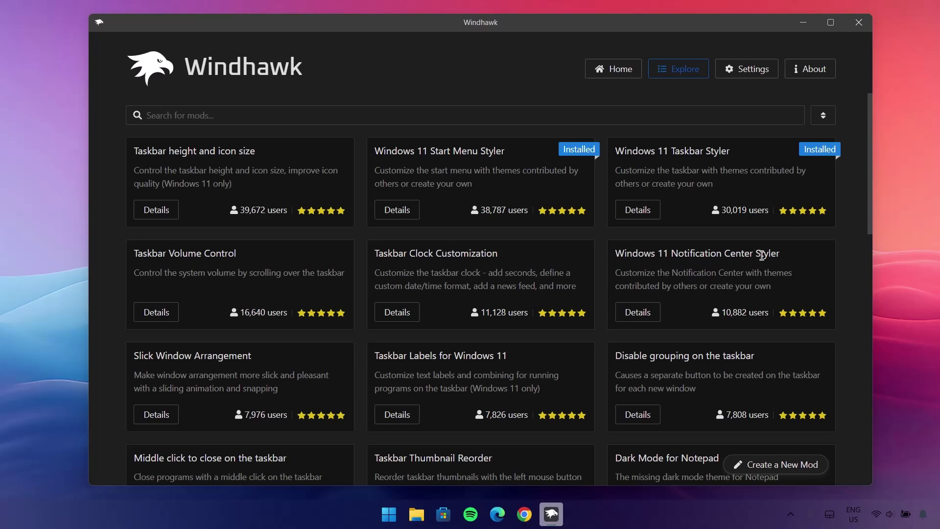
left_click(635, 313)
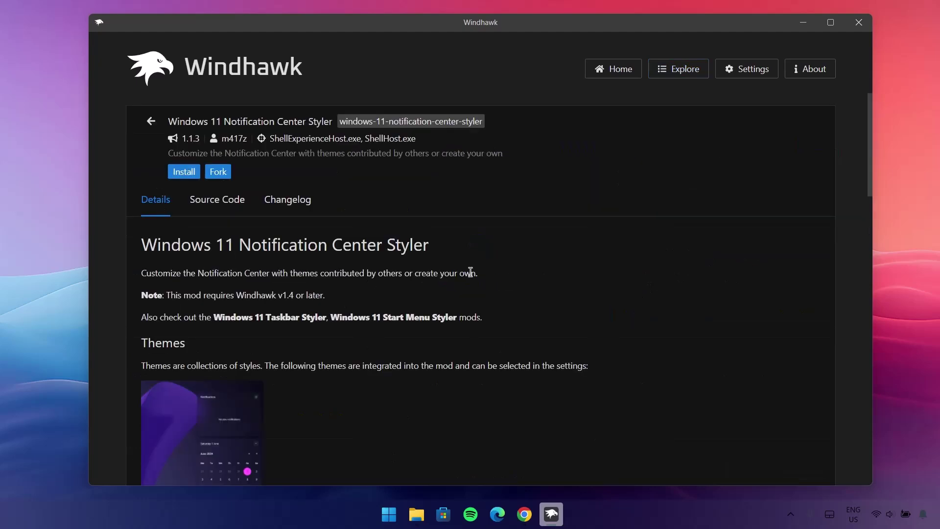
left_click(183, 173)
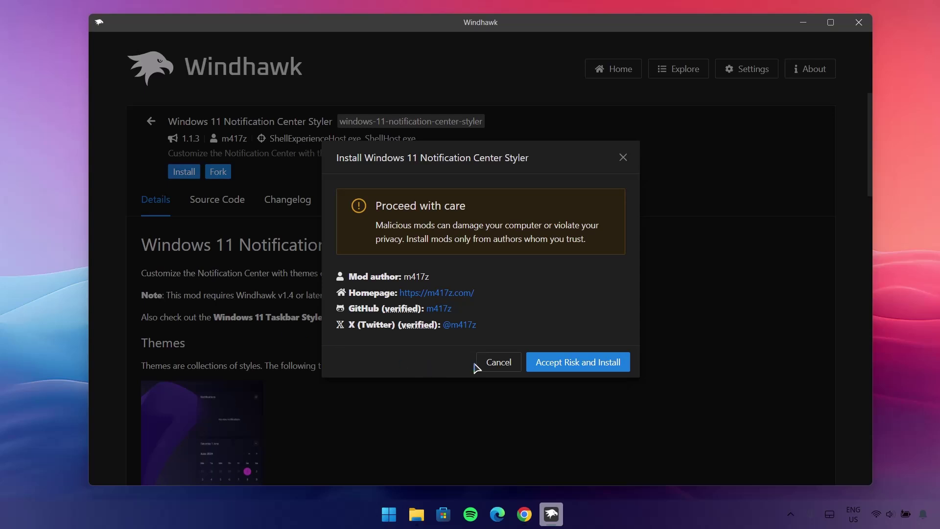
left_click(561, 366)
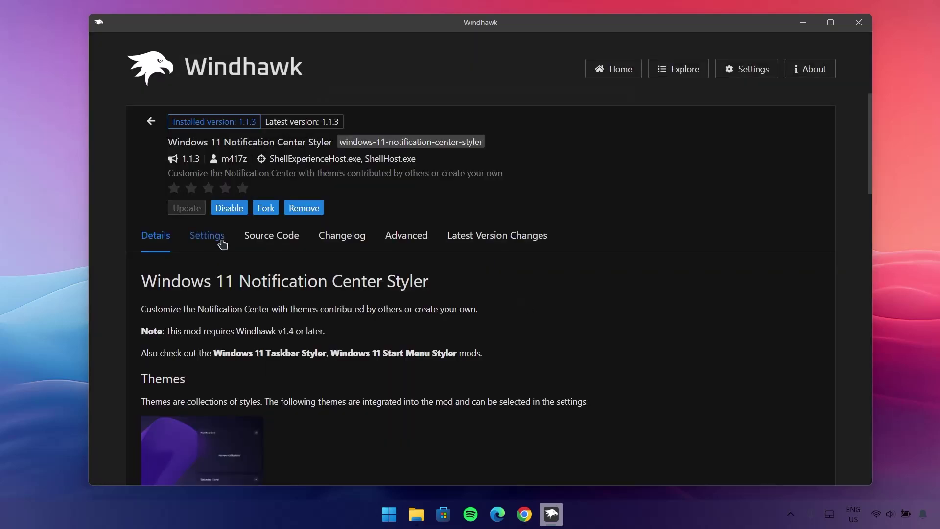
- Save TranslucentShell as the Notification Center Styler's theme and minimize Windhawk
left_click(223, 244)
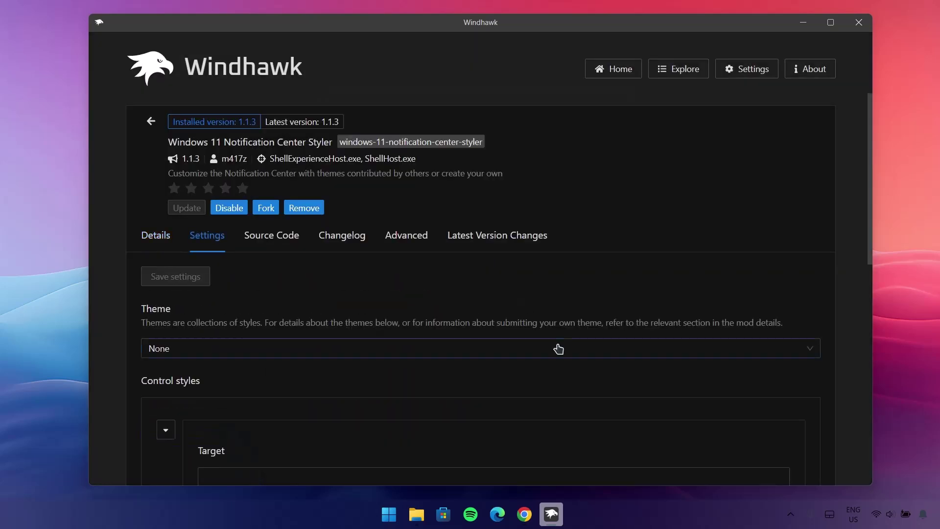
left_click(811, 351)
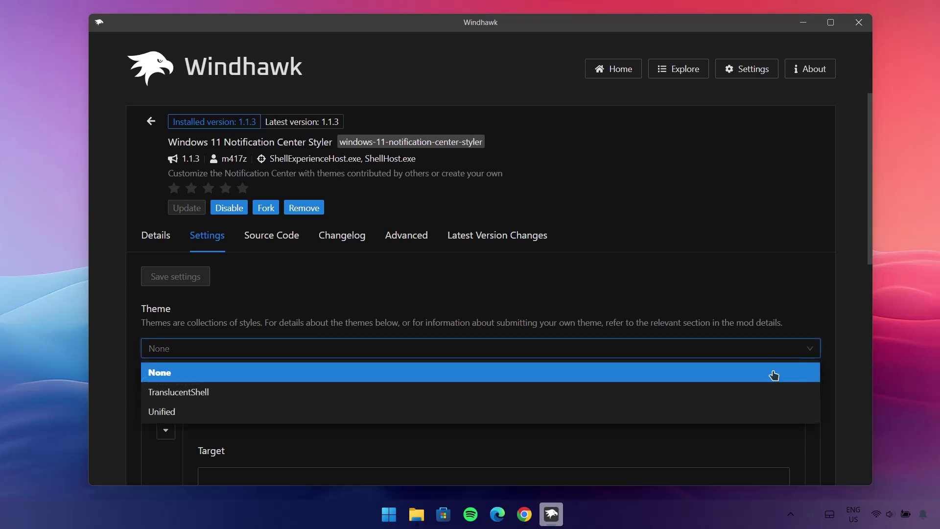
left_click(187, 394)
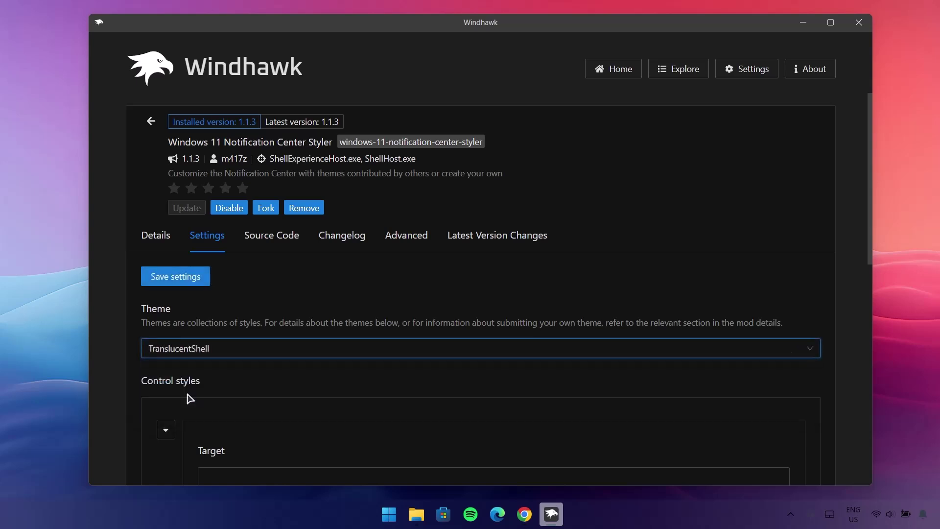
left_click(177, 277)
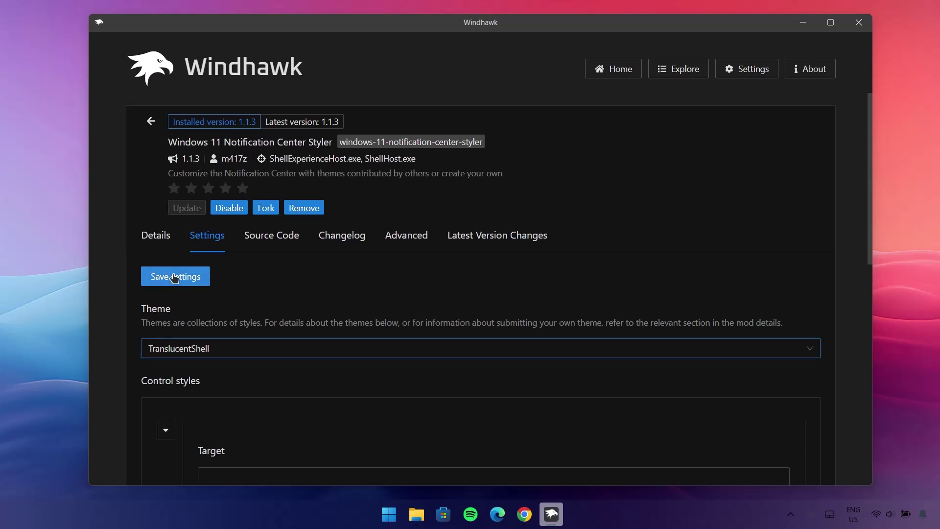
left_click(803, 23)
- Check the styled tray, quick settings and notification panel, then close Windhawk
left_click(790, 514)
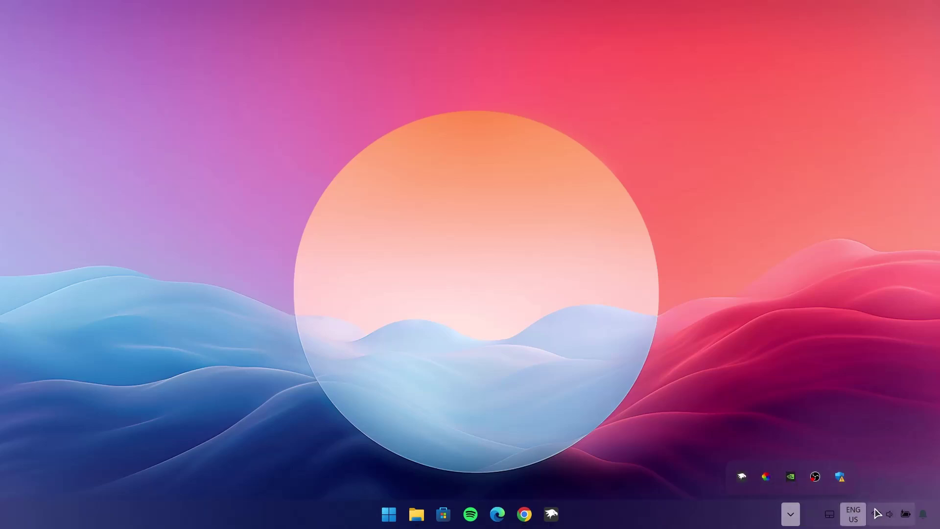
left_click(888, 522)
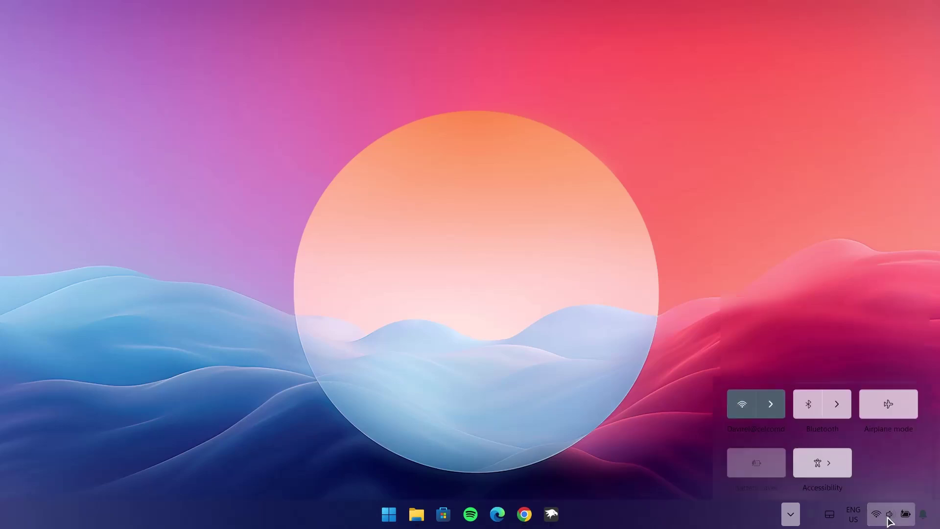
left_click(924, 515)
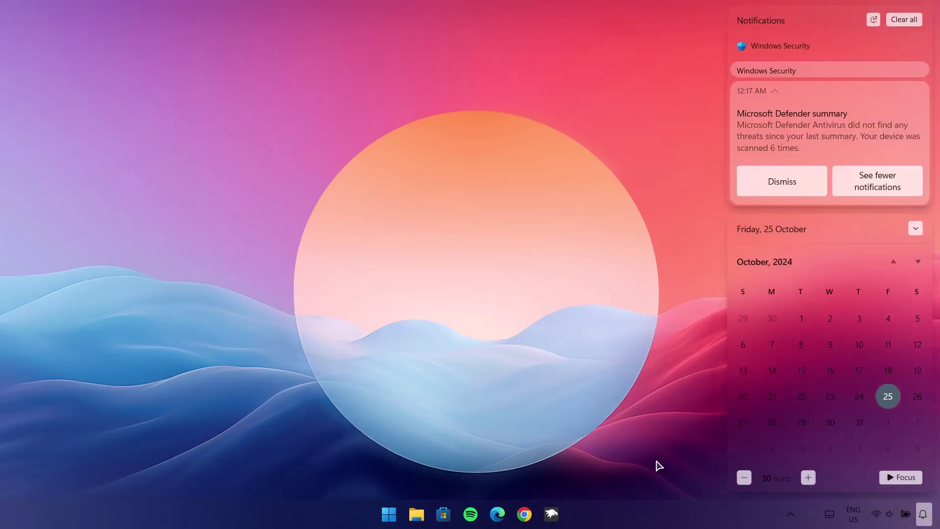
left_click(551, 514)
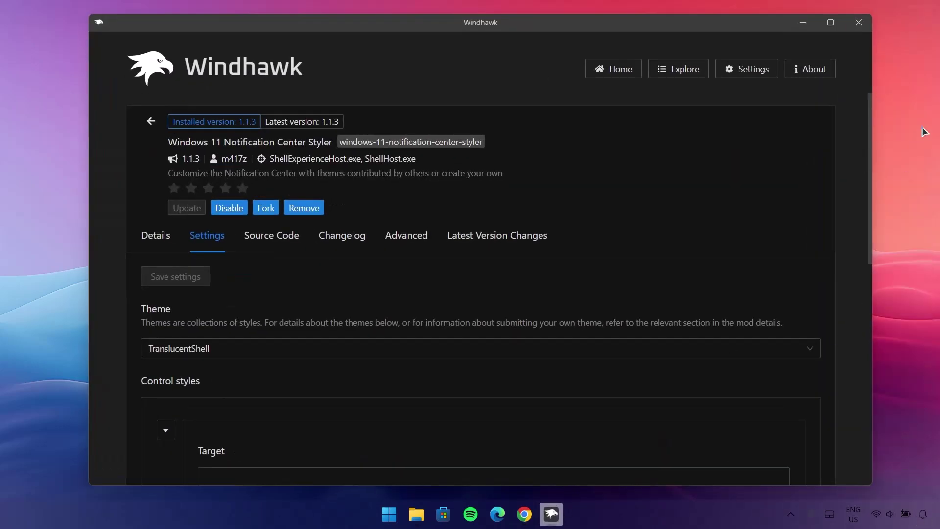
left_click(860, 23)
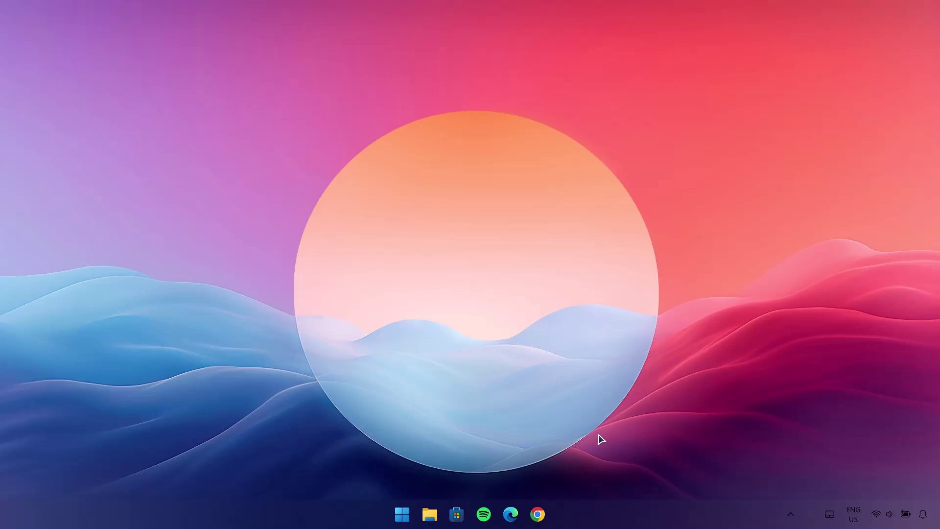
- Download Rainmeter-4.5.20.exe from rainmeter.net in Chrome and run the installer
left_click(539, 519)
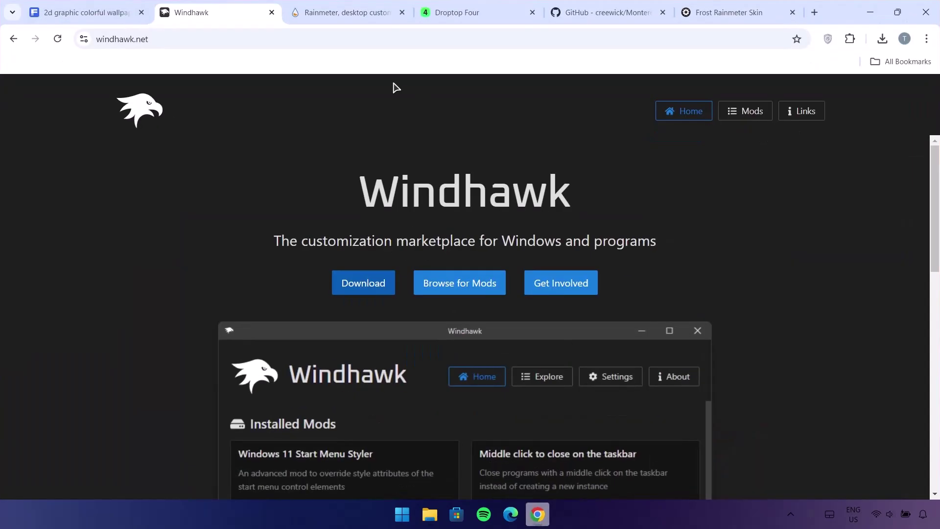
left_click(343, 13)
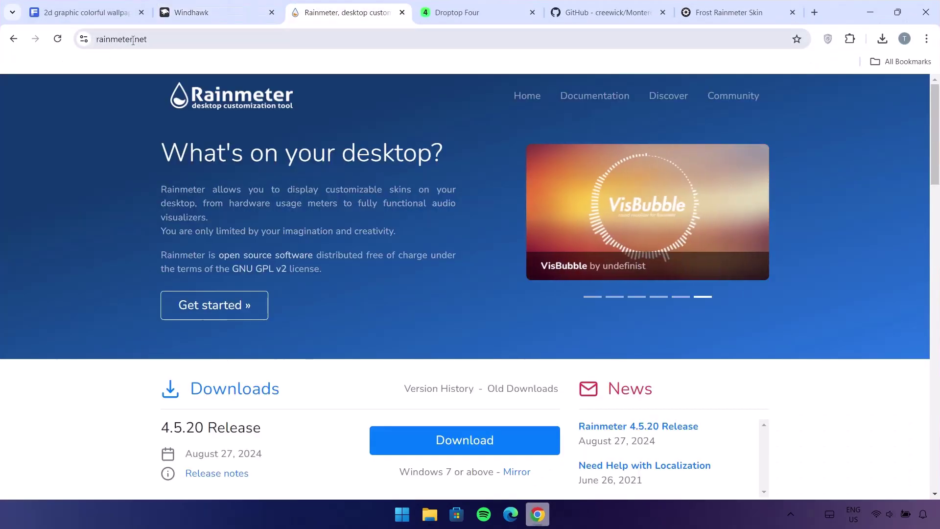
left_click(437, 444)
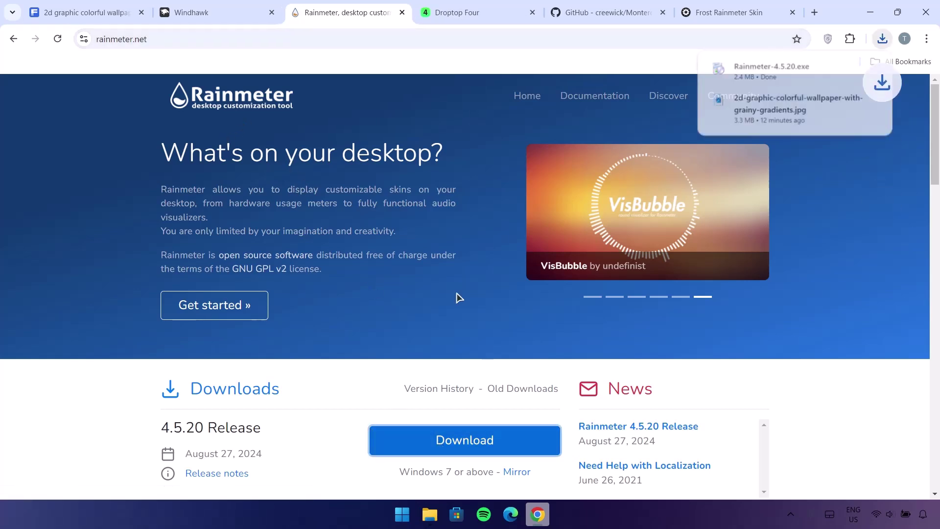
left_click(777, 73)
- Install Rainmeter in English with default options into C:\Program Files\Rainmeter and launch it
left_click(872, 15)
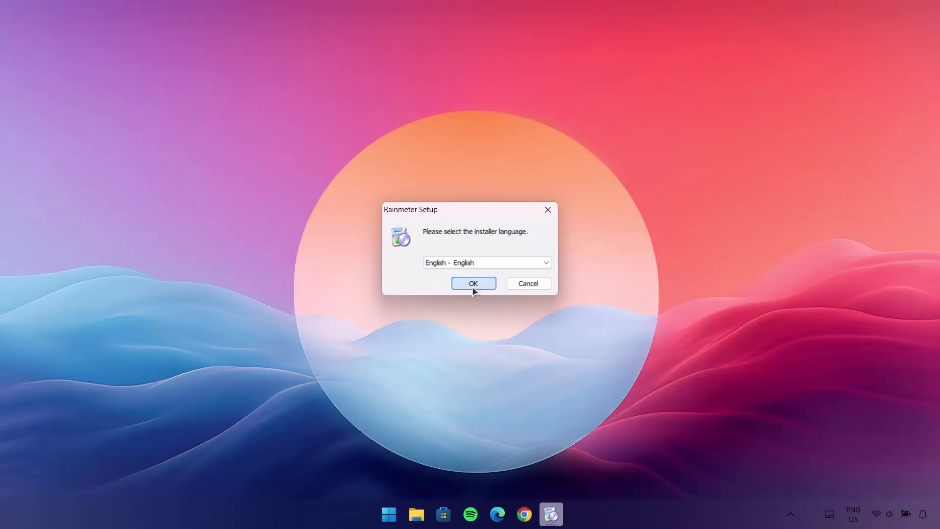
left_click(473, 284)
left_click(548, 352)
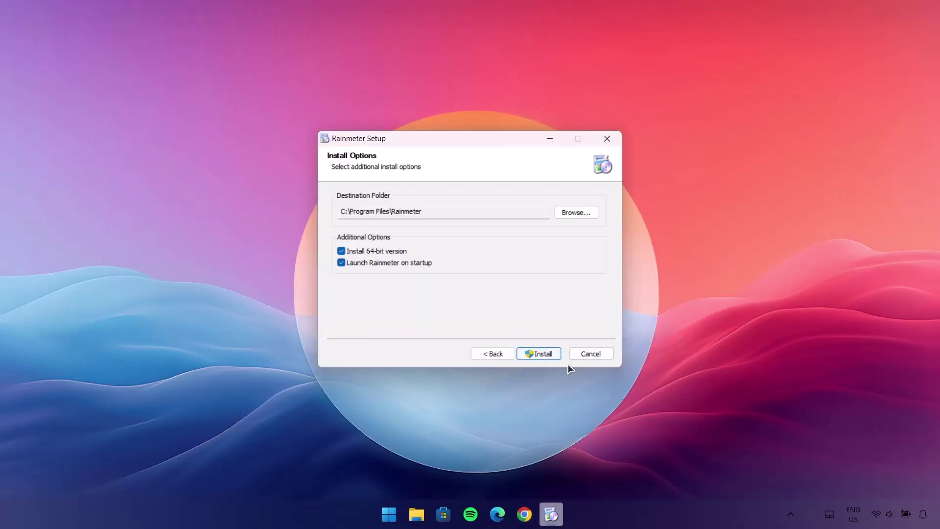
left_click(542, 354)
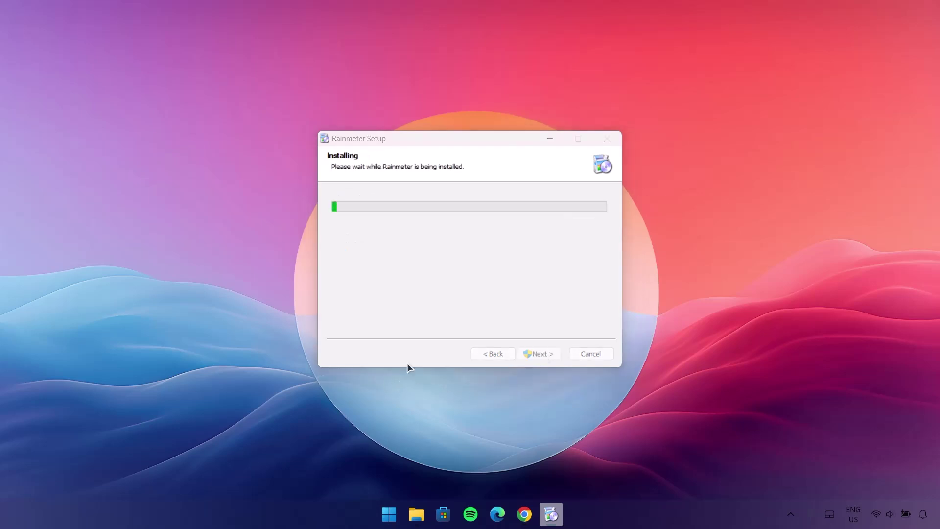
left_click(537, 354)
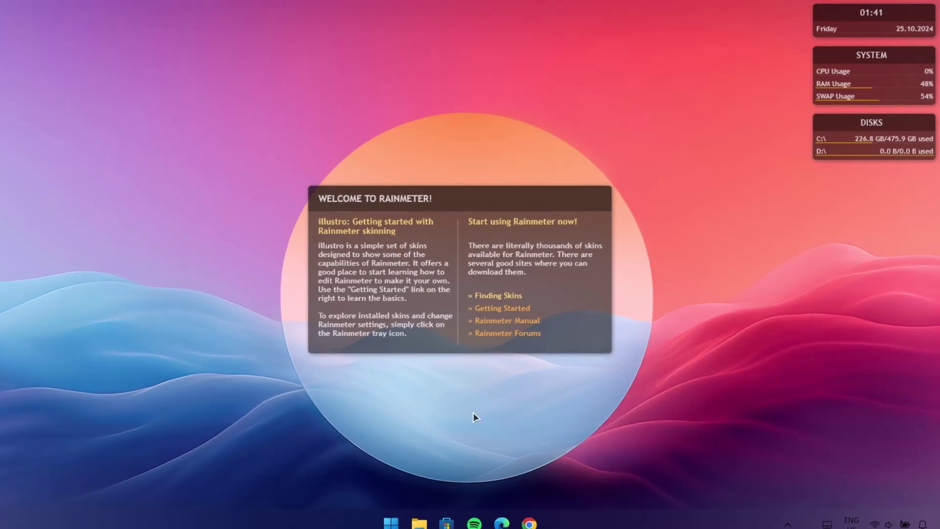
- Unload the illustro Welcome, Disk, System and Clock skins from the desktop
right_click(563, 289)
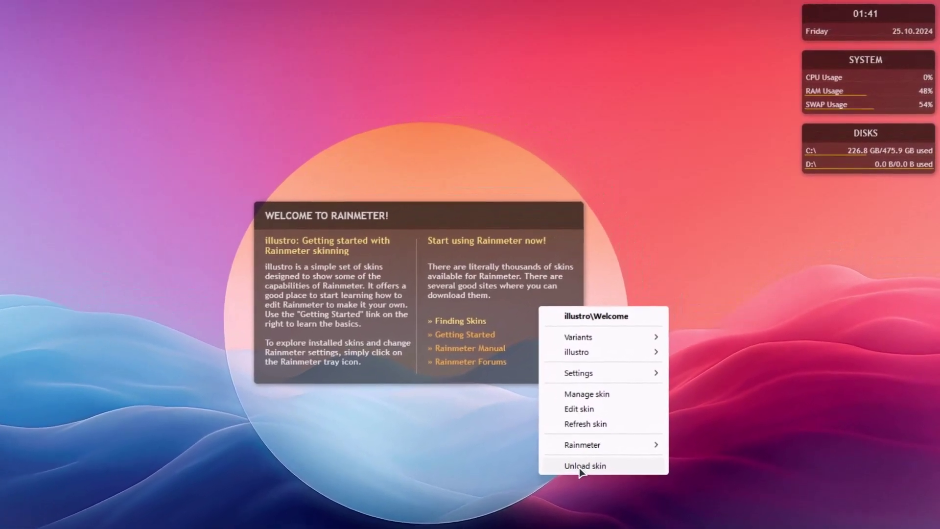
left_click(586, 460)
right_click(817, 134)
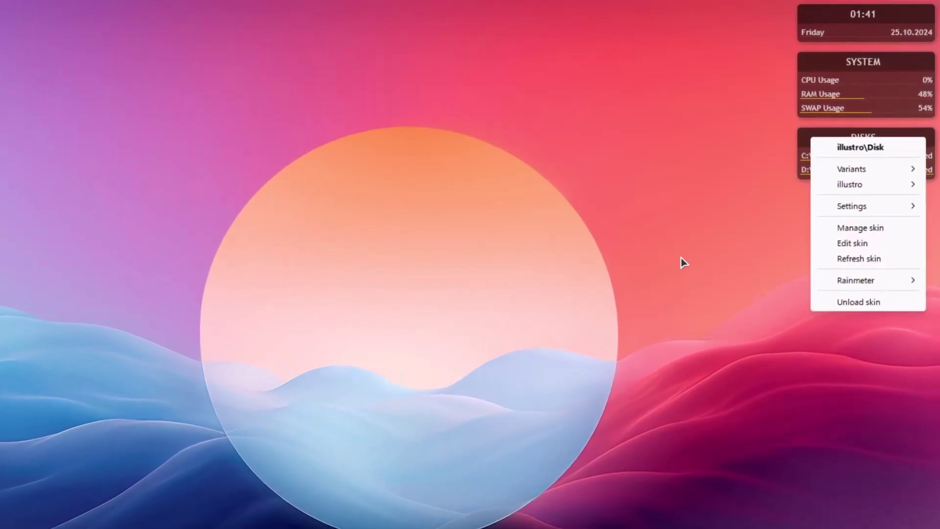
left_click(843, 303)
right_click(833, 91)
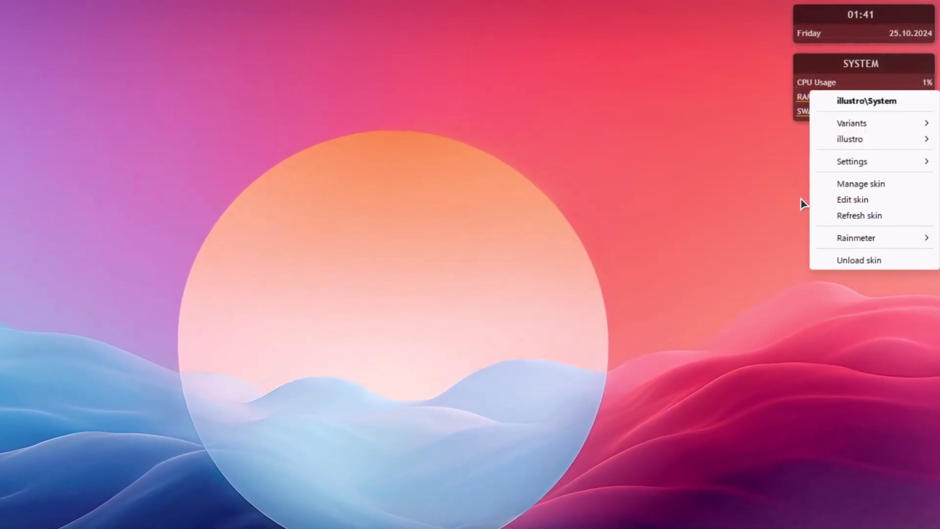
left_click(839, 261)
right_click(817, 33)
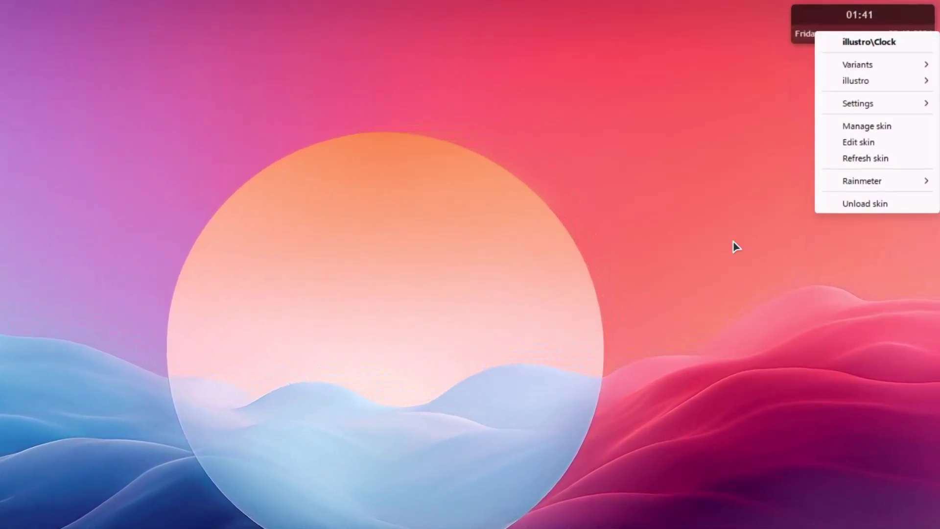
left_click(836, 207)
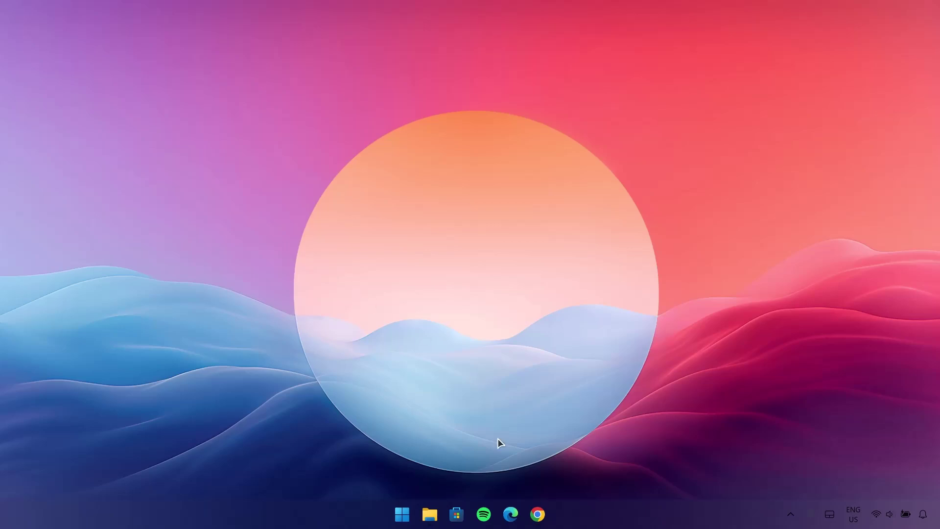
- Download Droptop_Basic_Version.rmskin from the Droptop Four site, confirming Rainmeter is already installed
left_click(537, 514)
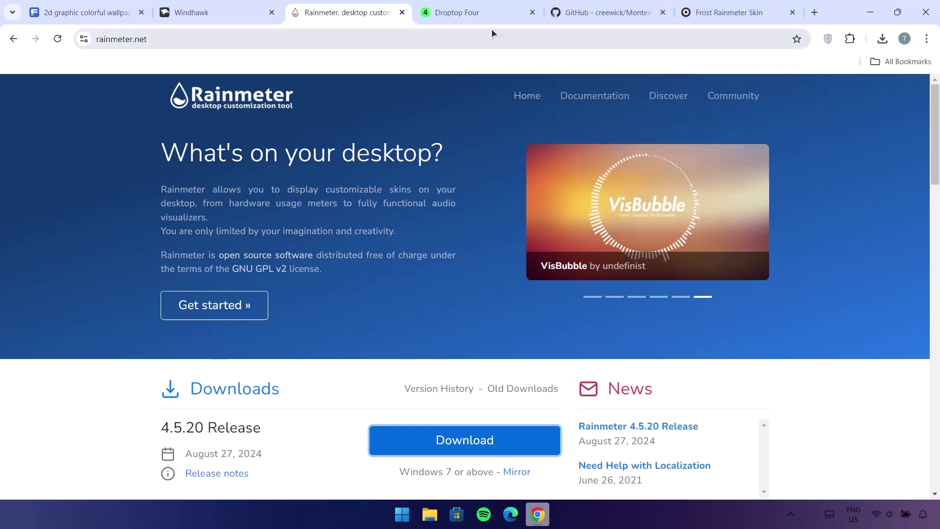
left_click(474, 14)
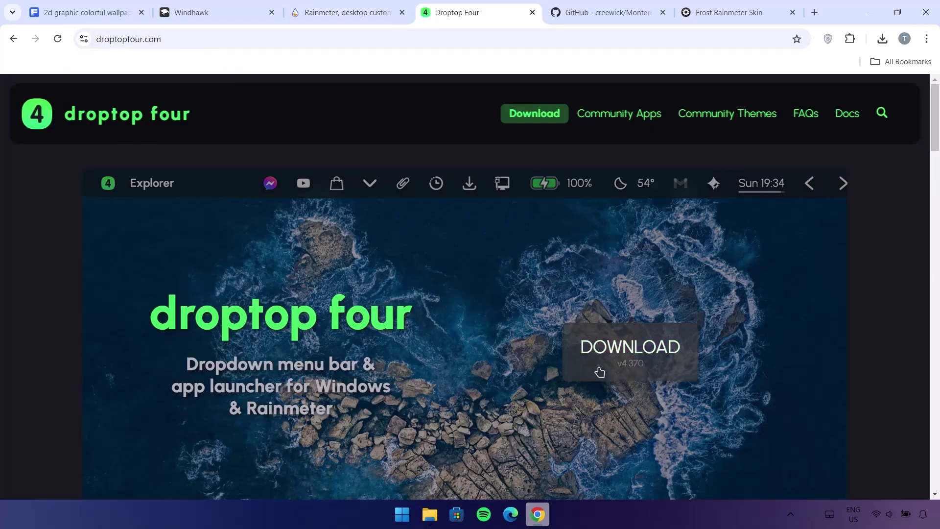
left_click(615, 360)
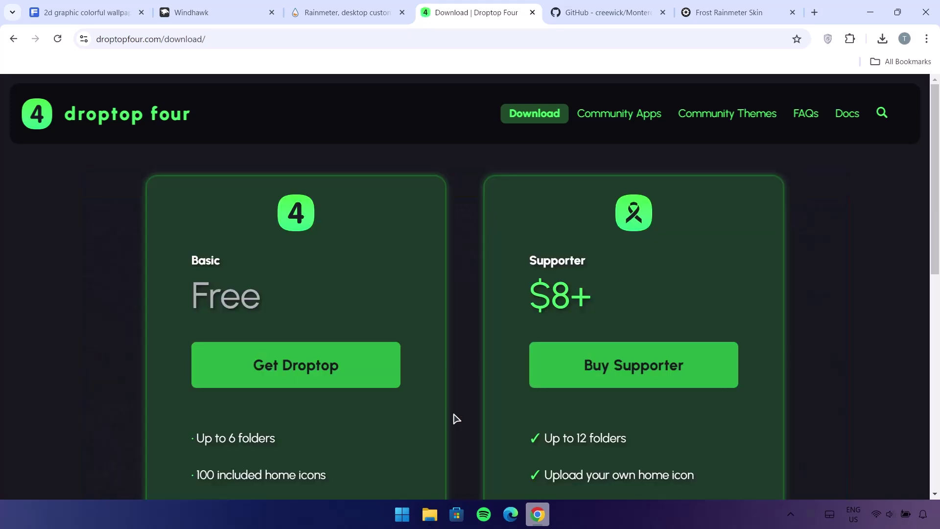
scroll(456, 418, "down", 1)
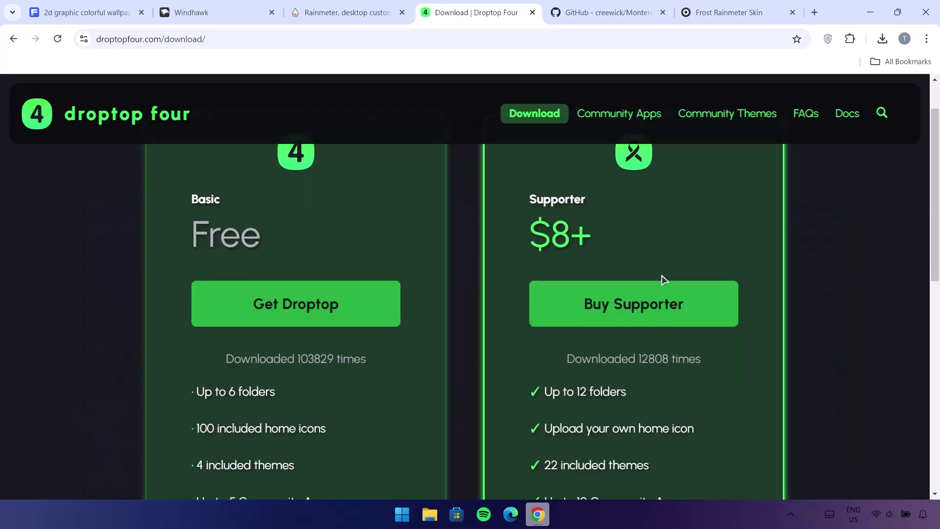
scroll(661, 279, "down", 3)
scroll(662, 279, "up", 3)
scroll(379, 272, "up", 1)
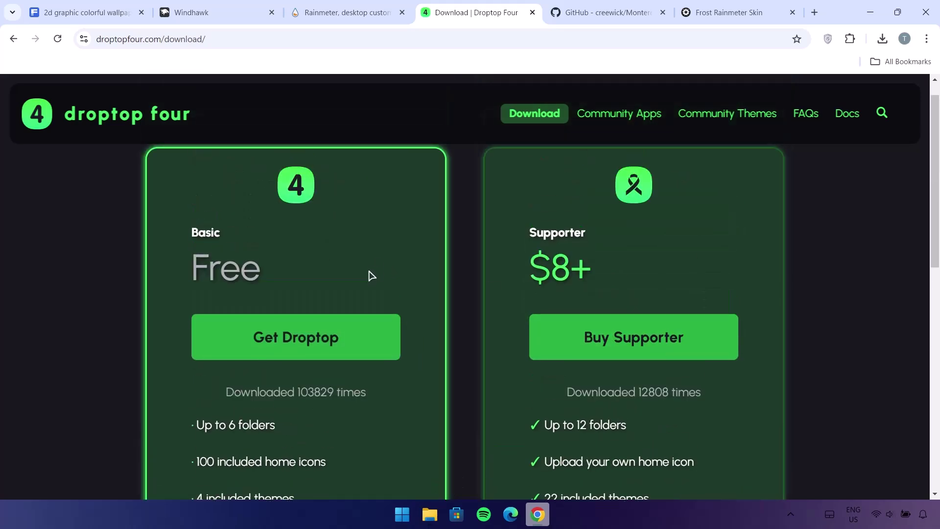
scroll(372, 276, "up", 1)
left_click(295, 376)
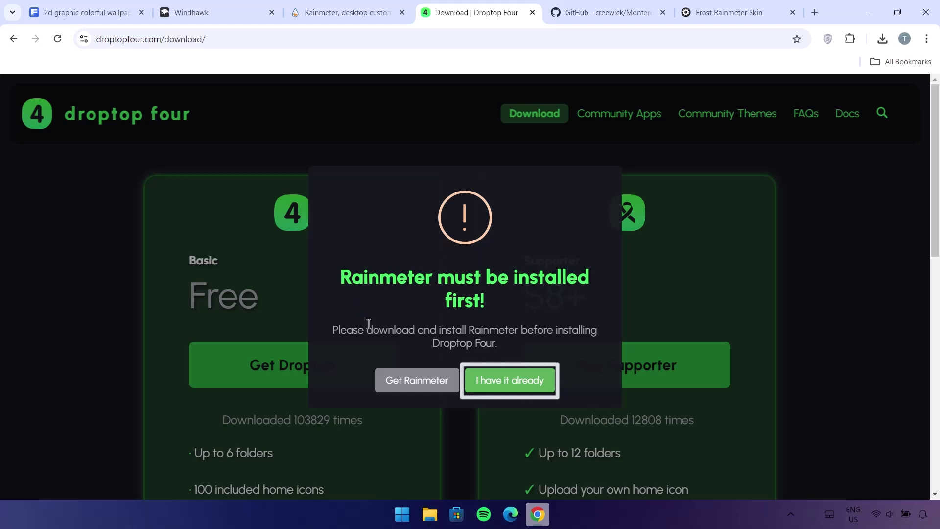
left_click(504, 387)
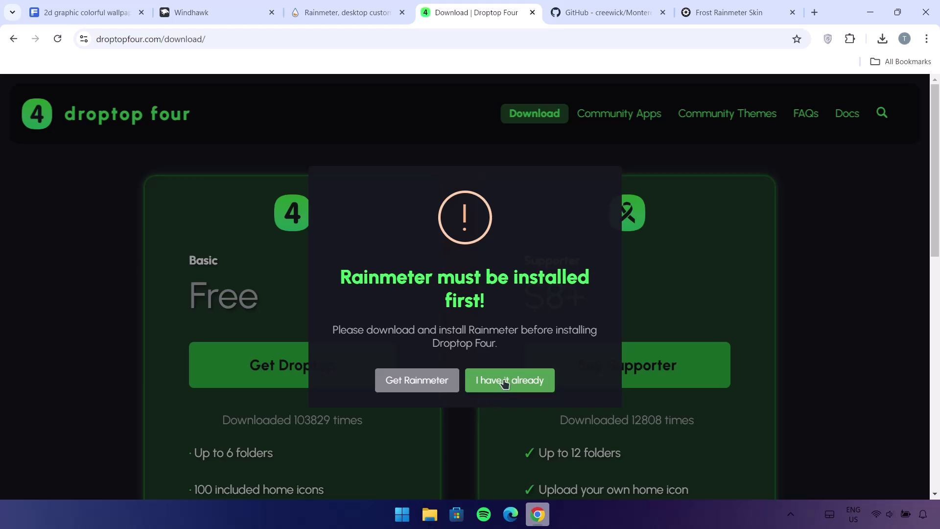
left_click(505, 383)
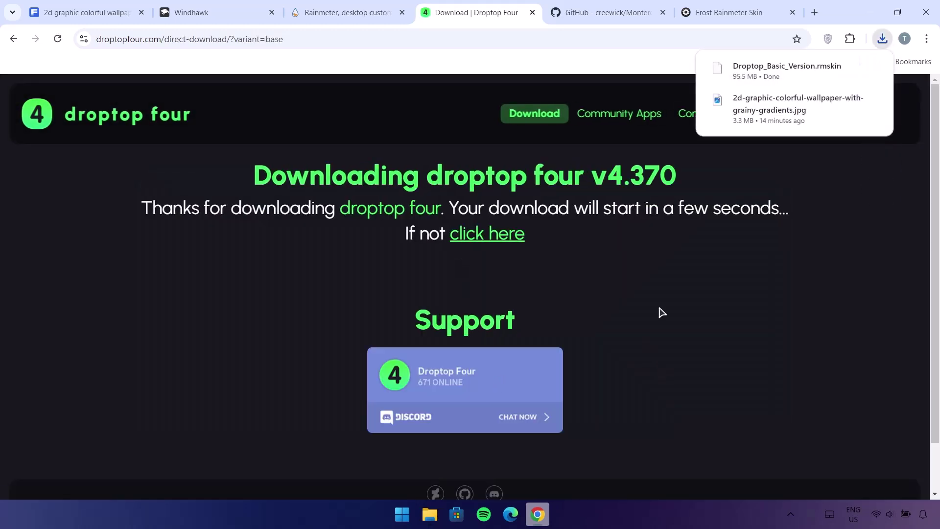
- Download Monterey_1.0.2.rmskin from the 1.0.2 GitHub release page
left_click(598, 14)
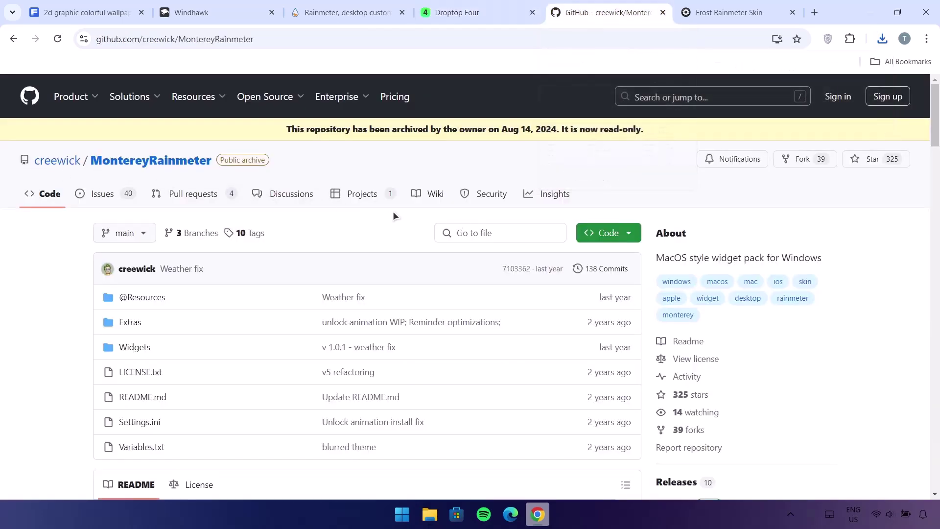
left_click_drag(936, 117, 938, 161)
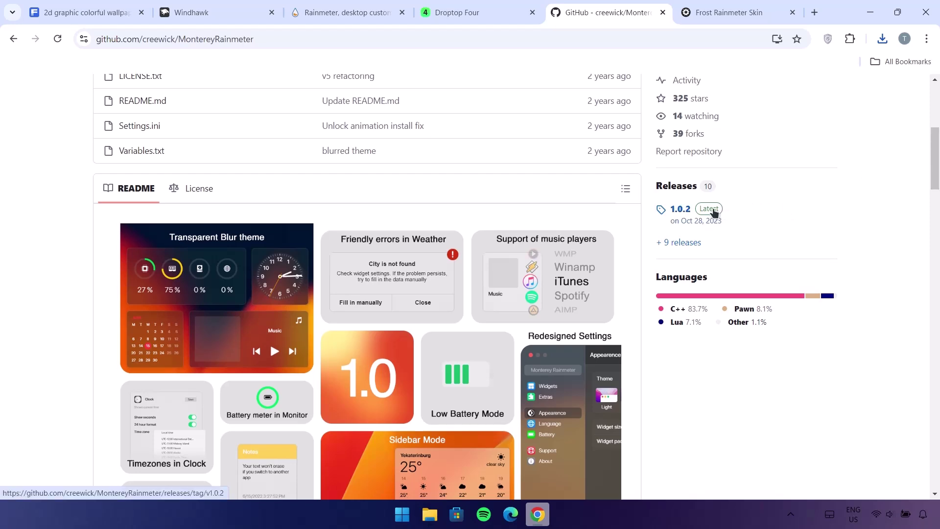
left_click(718, 248)
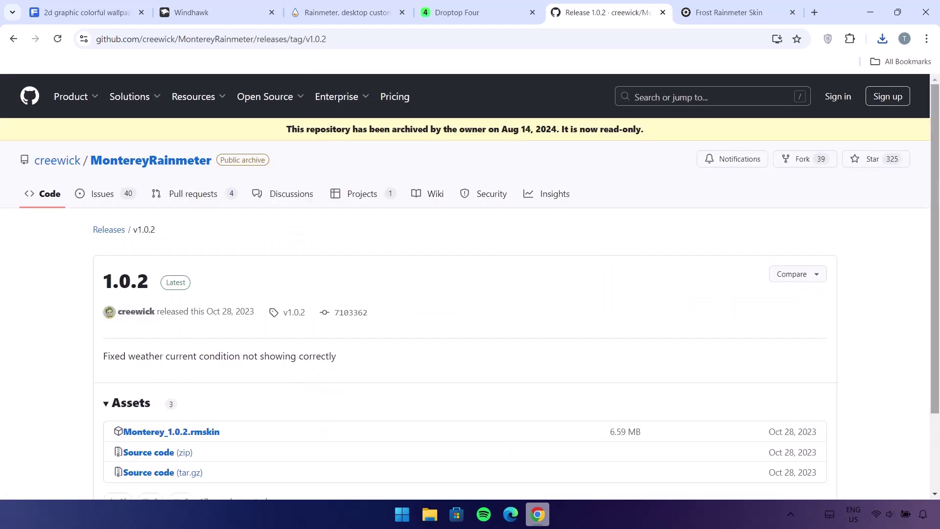
scroll(926, 296, "down", 1)
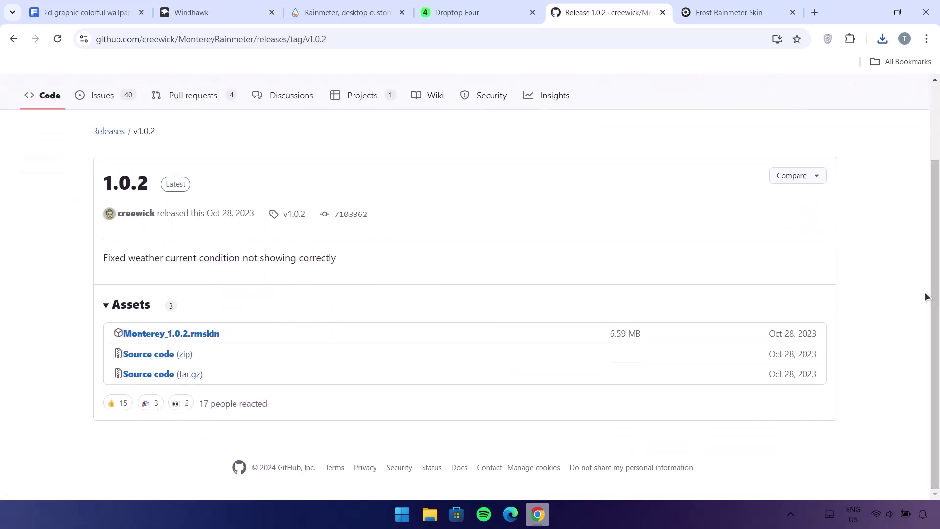
left_click(156, 337)
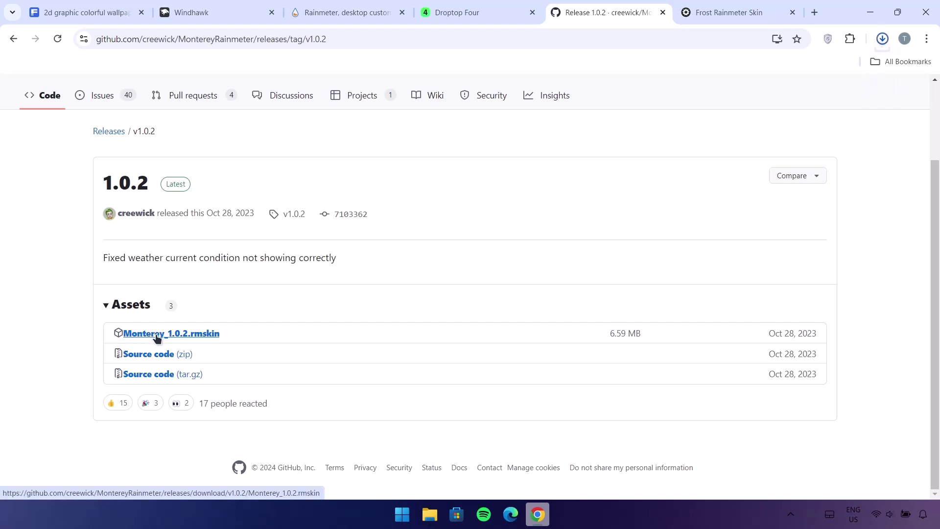
- Download frost.rmskin from the Frost skin page and show it in the Downloads folder
left_click(713, 13)
left_click_drag(934, 132, 880, 308)
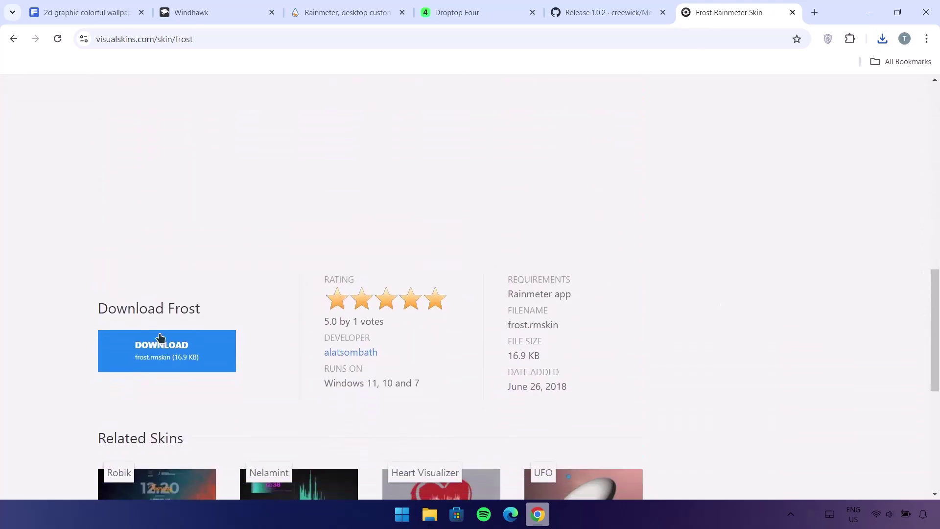
left_click(139, 359)
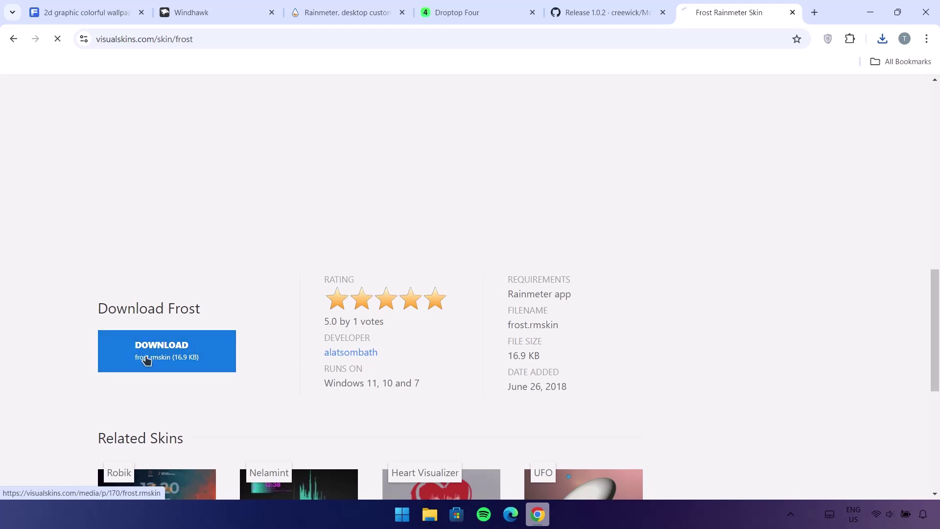
left_click(883, 40)
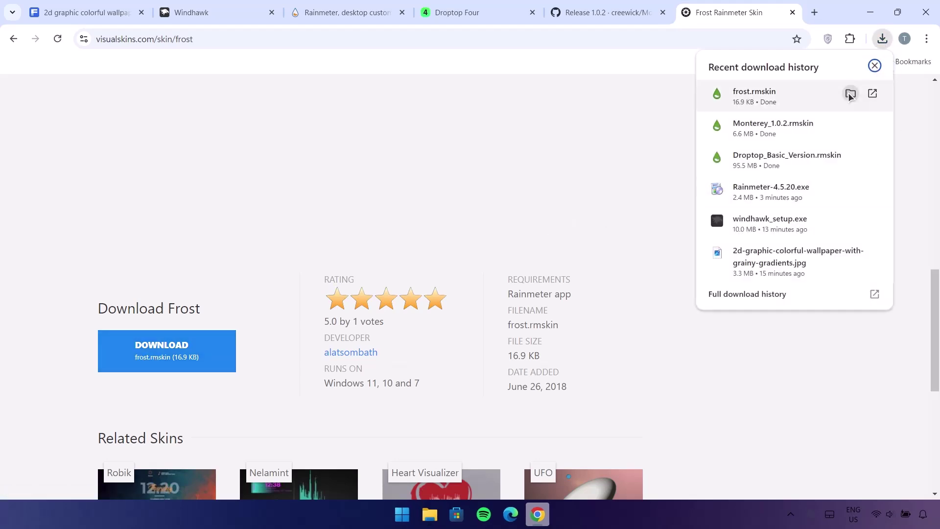
left_click(851, 94)
left_click(871, 12)
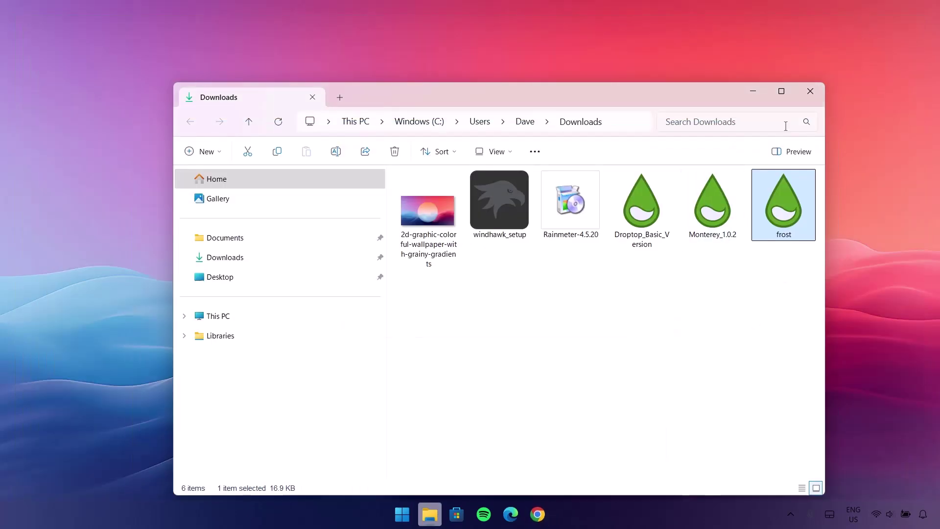
- Delete the 2d-graphic wallpaper, windhawk_setup and Rainmeter-4.5.20 files from Downloads
left_click(782, 91)
left_click(549, 326)
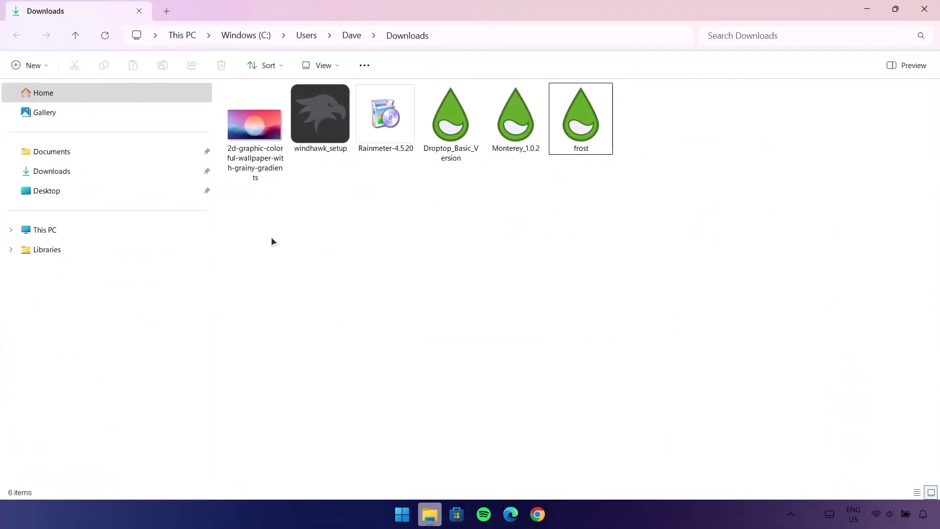
left_click_drag(247, 183, 377, 114)
key("Delete")
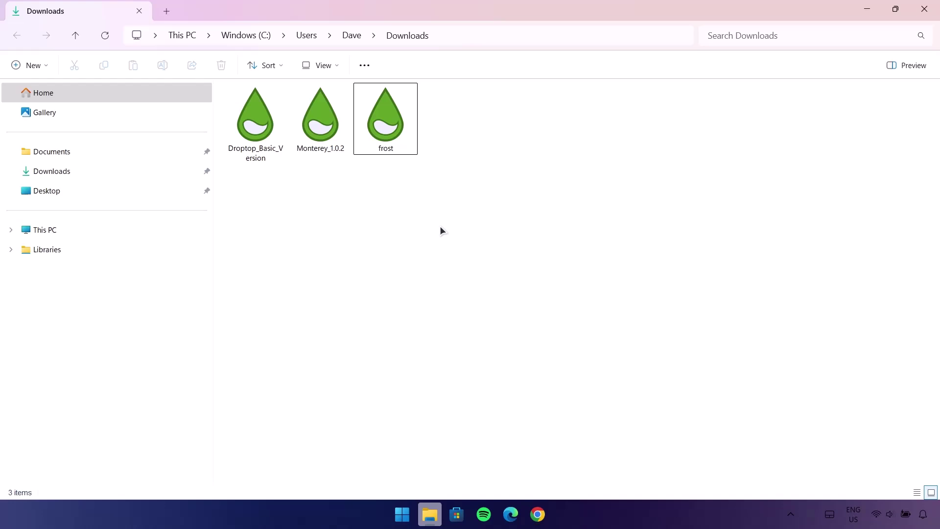
left_click(252, 118)
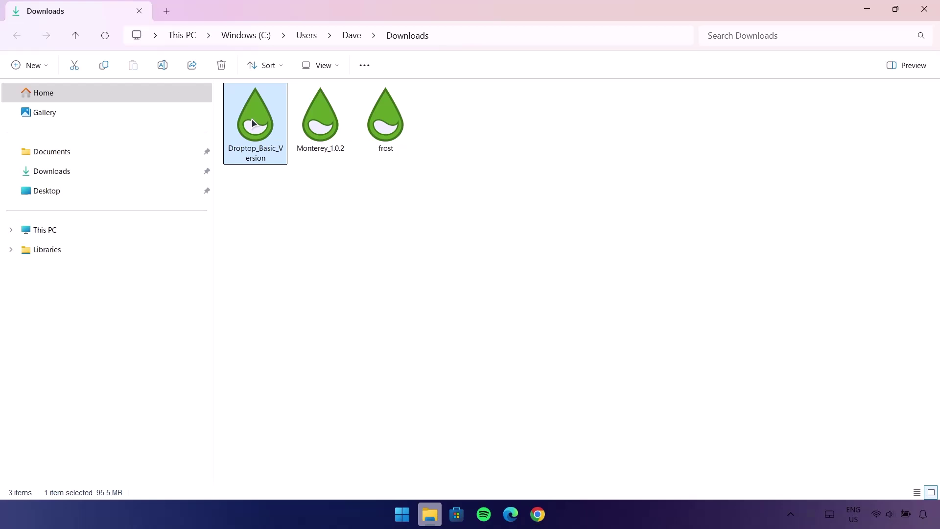
- Install the Droptop_Basic_Version skin package through Rainmeter's skin installer
double_click(251, 119)
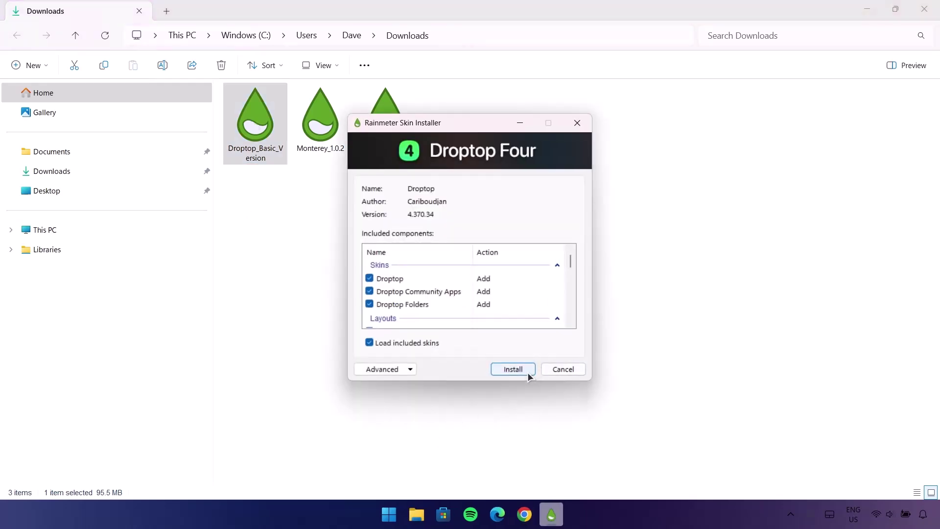
left_click(528, 371)
left_click(867, 10)
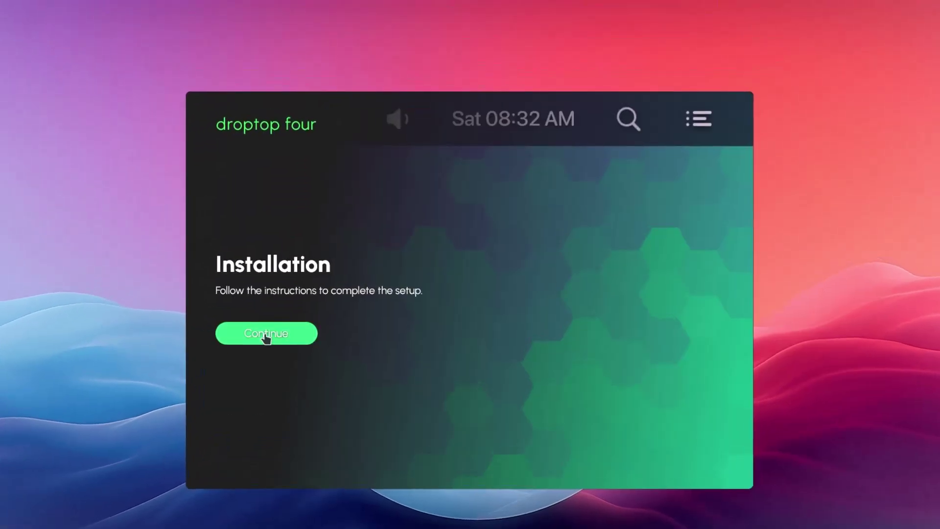
- Set up Droptop with English (Britain), Desktop device and Default theme, declining the supporter upgrade
left_click(266, 338)
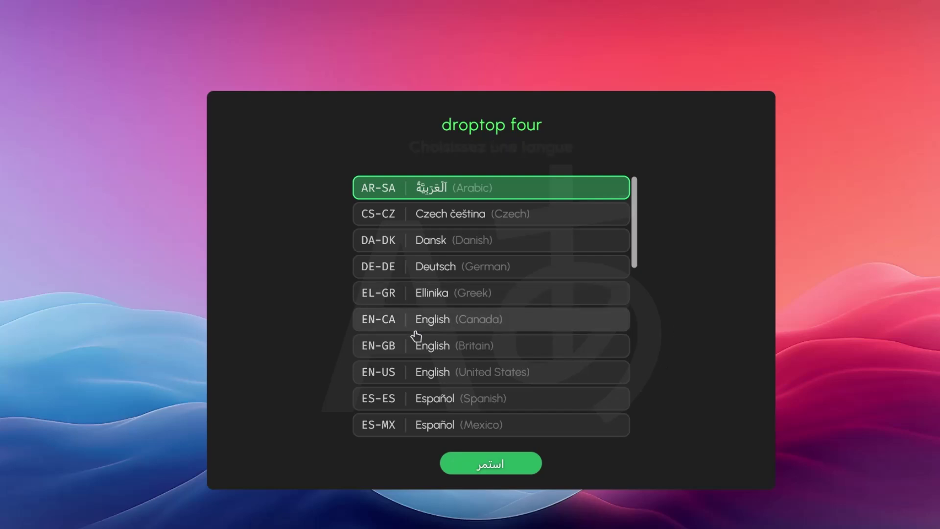
left_click(458, 349)
left_click(494, 465)
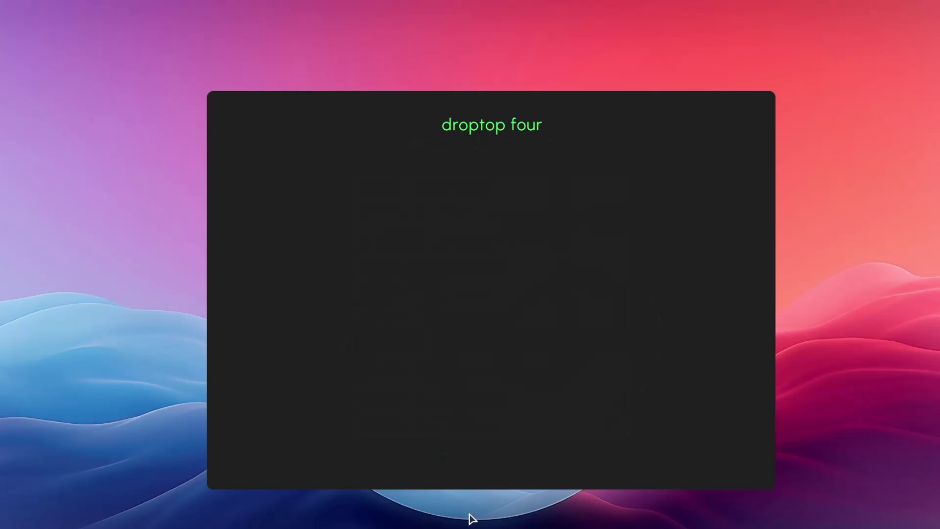
left_click(669, 278)
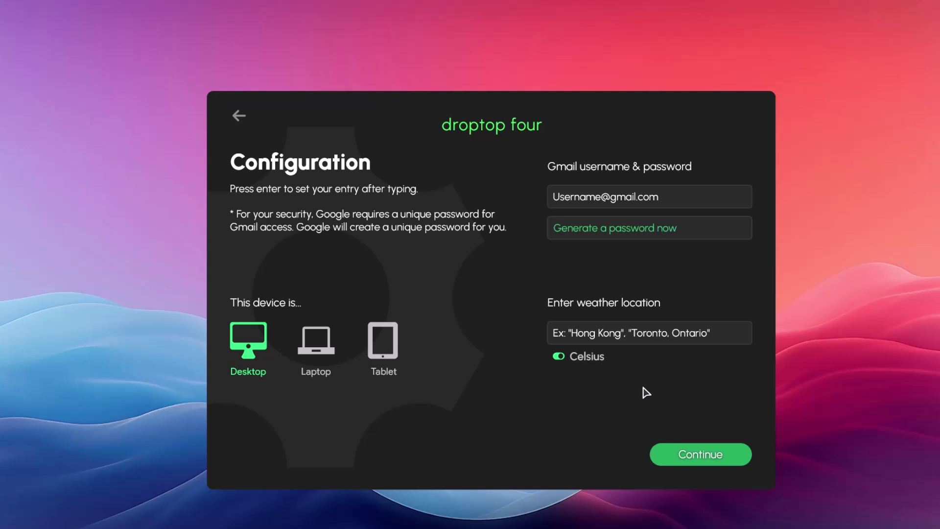
left_click(710, 333)
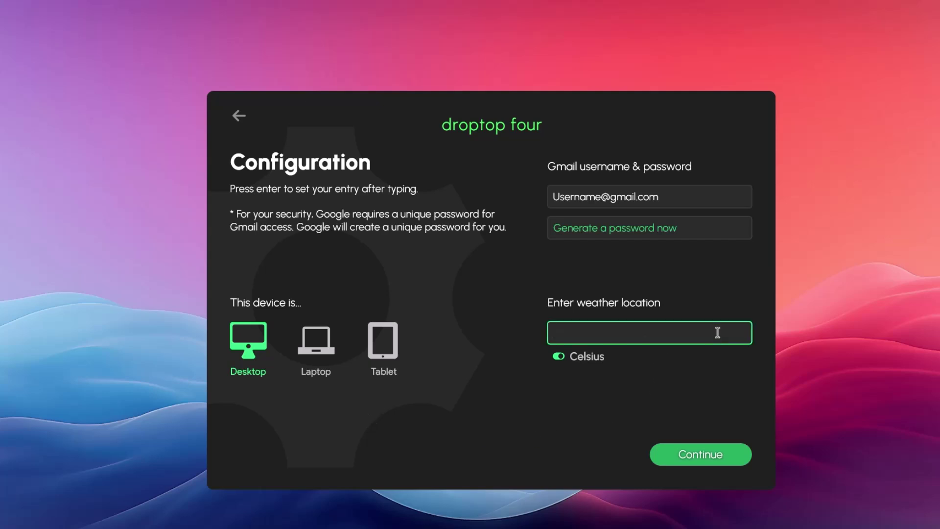
left_click(676, 456)
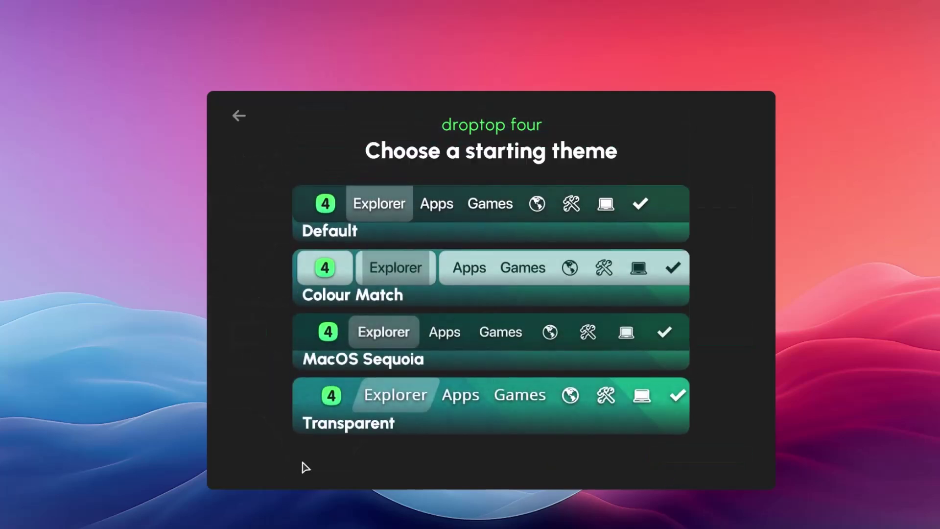
left_click(410, 235)
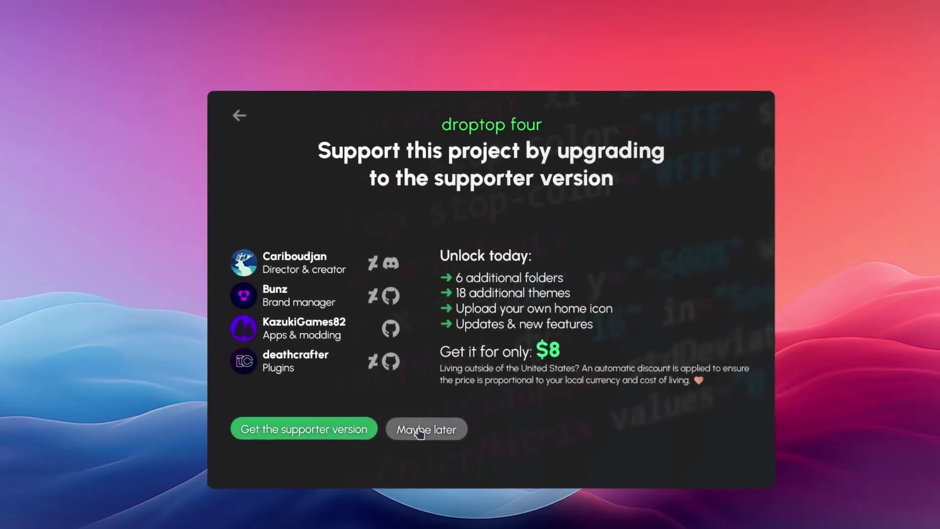
left_click(425, 430)
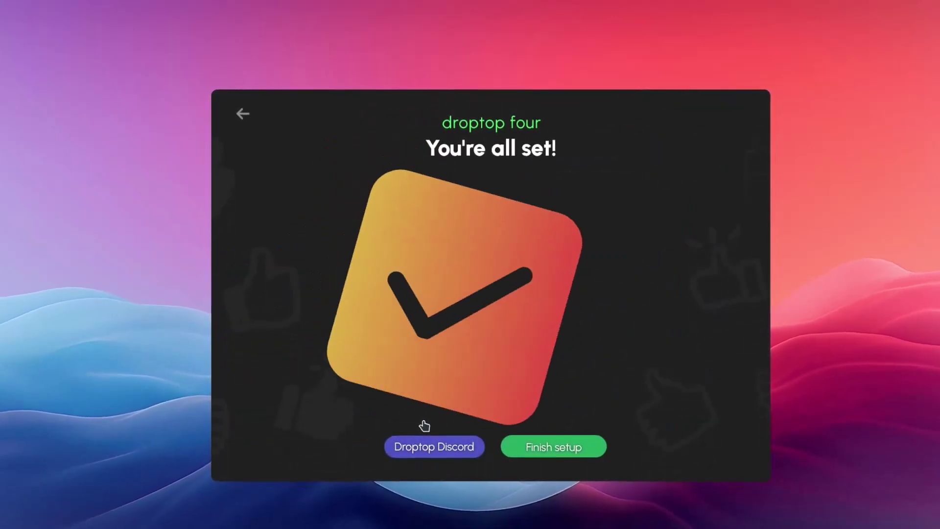
- Finish Droptop setup, skip the tutorial, and resize the bar to Mini 3 with a restart
left_click(522, 441)
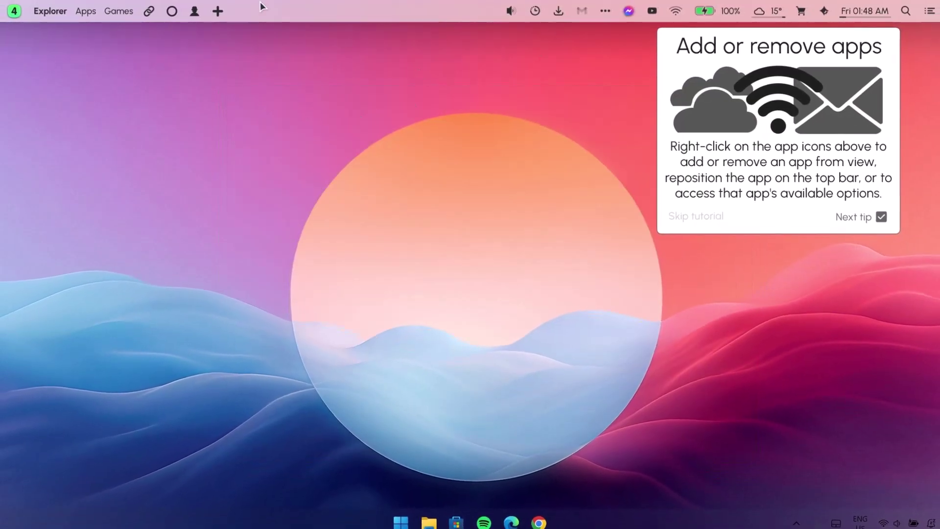
left_click(692, 214)
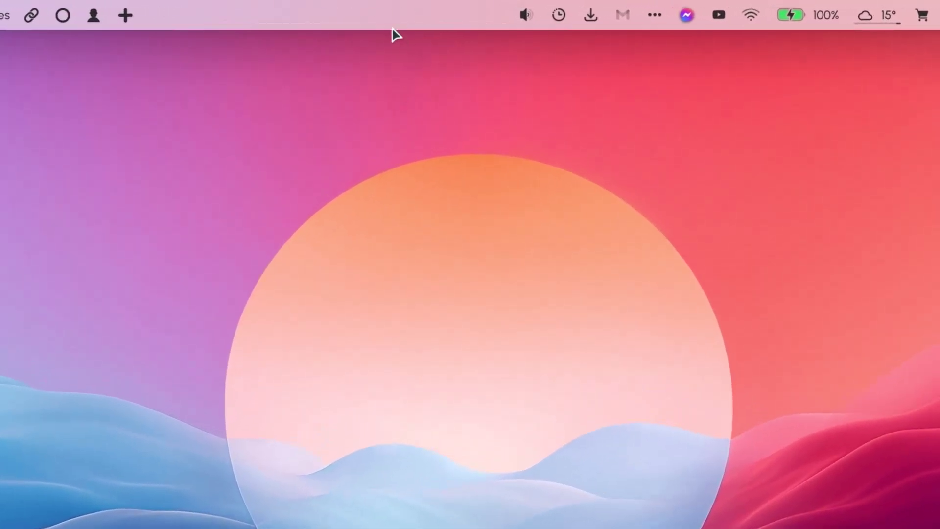
right_click(316, 20)
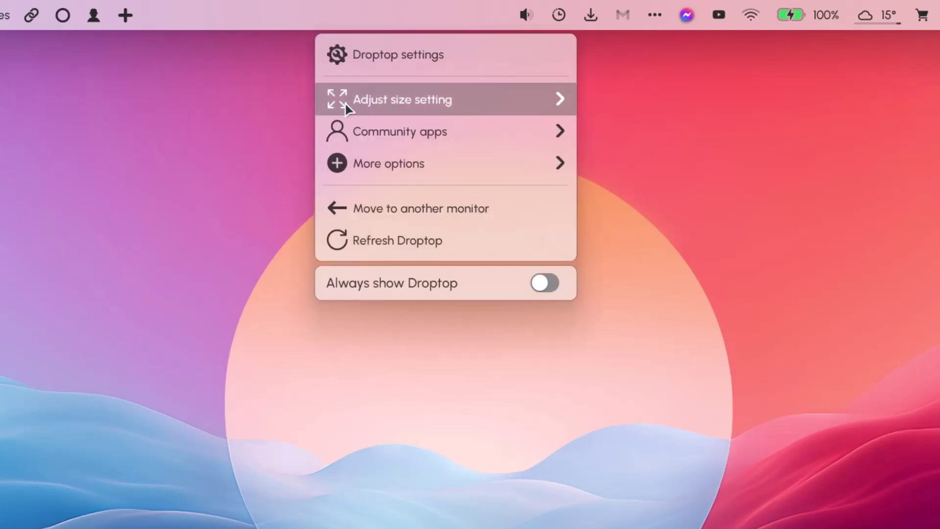
mouse_move(431, 105)
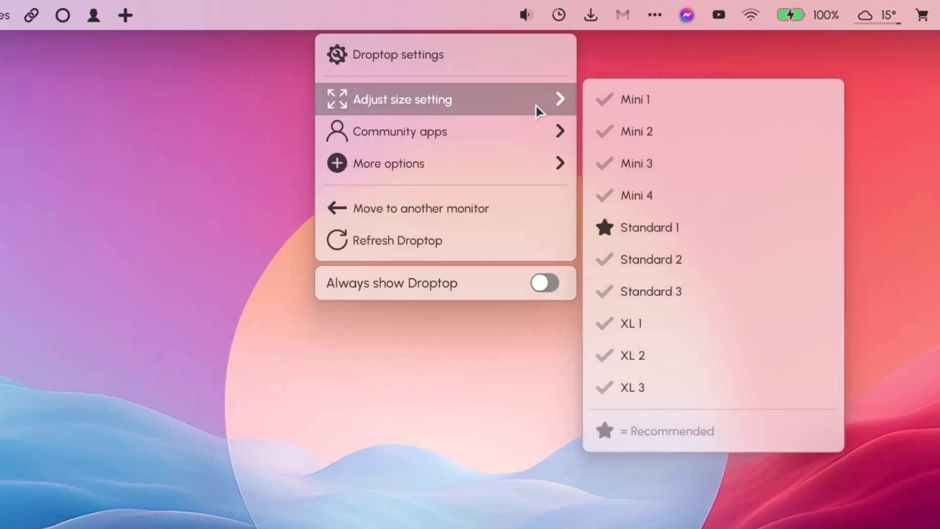
left_click(642, 164)
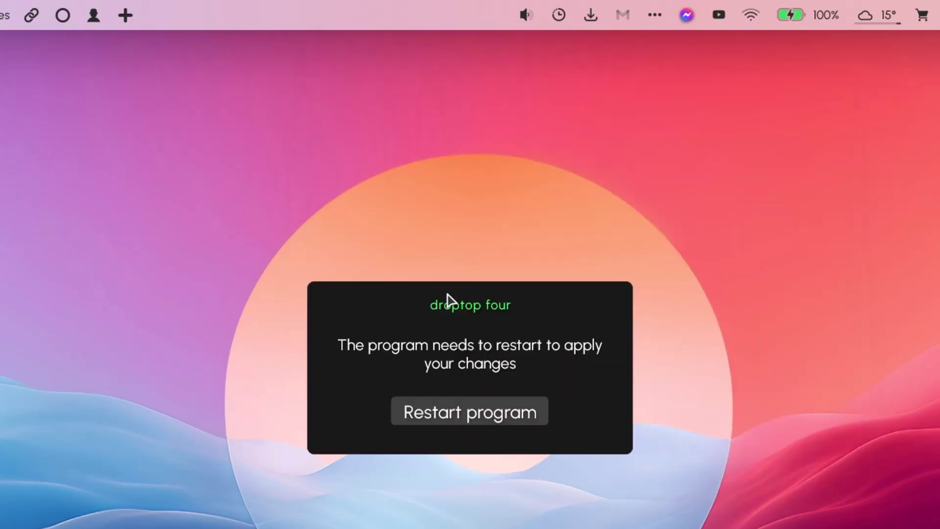
left_click(448, 411)
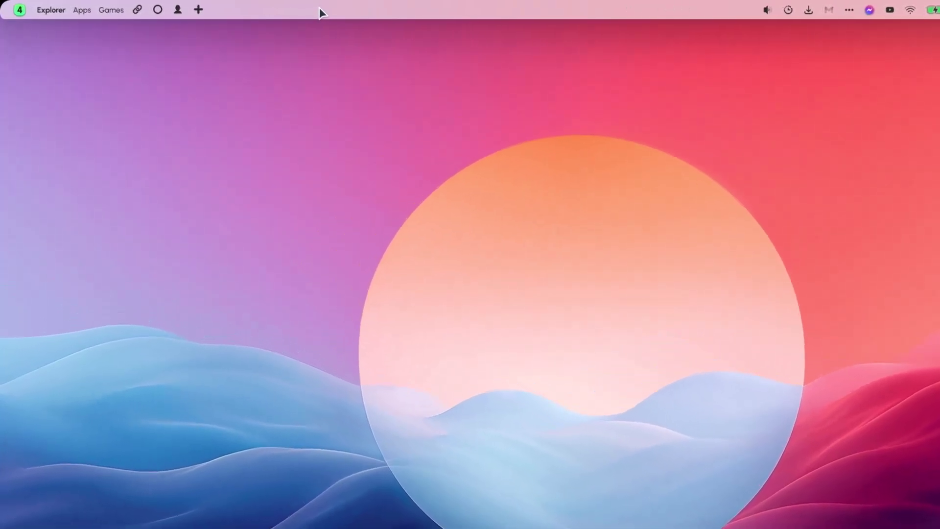
- Enable 'Divide bar into sections' under Droptop settings Options > Shape
right_click(263, 6)
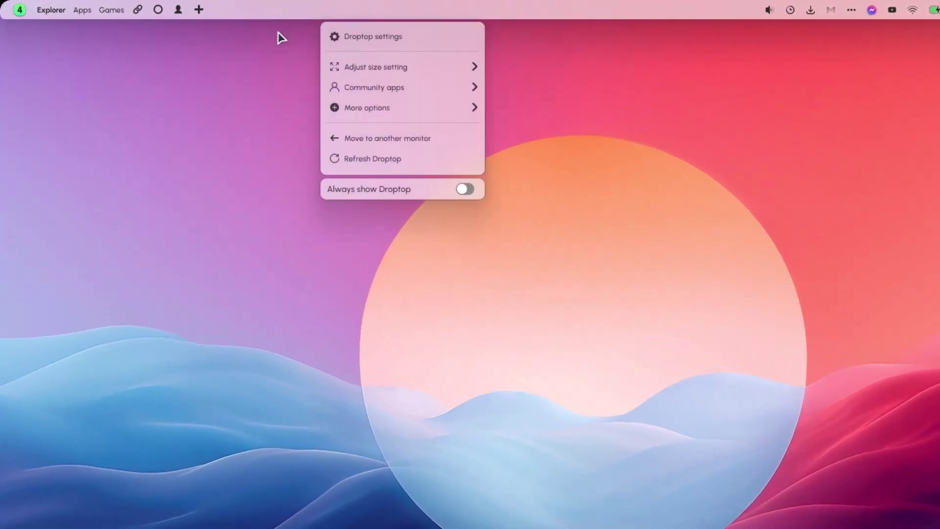
left_click(346, 37)
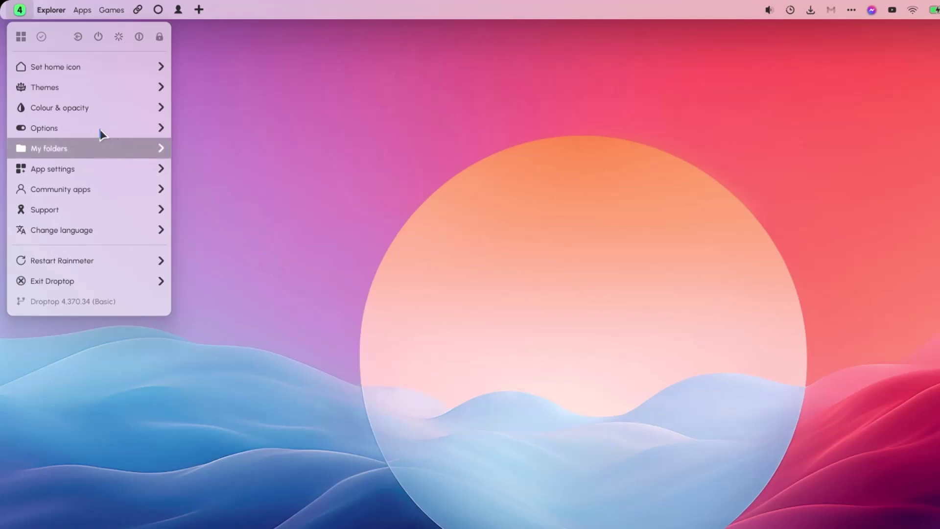
left_click(117, 130)
left_click(245, 230)
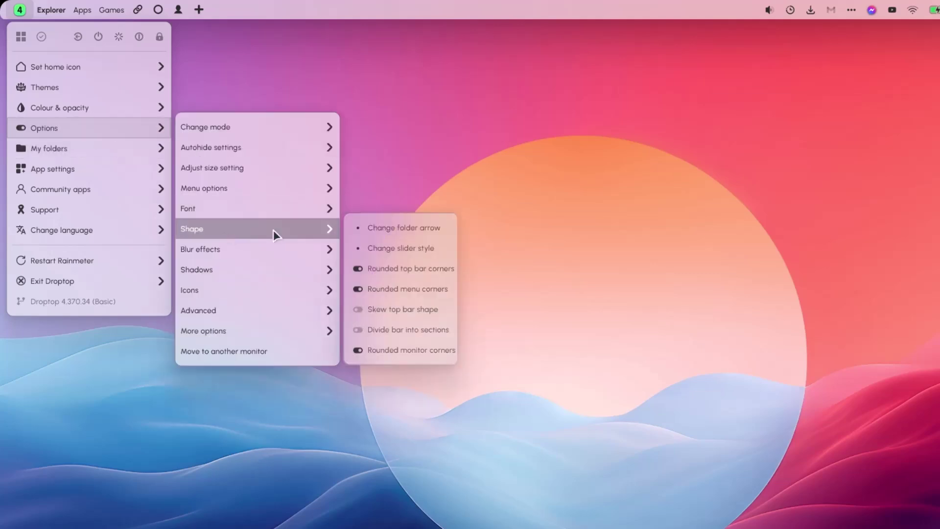
left_click(384, 330)
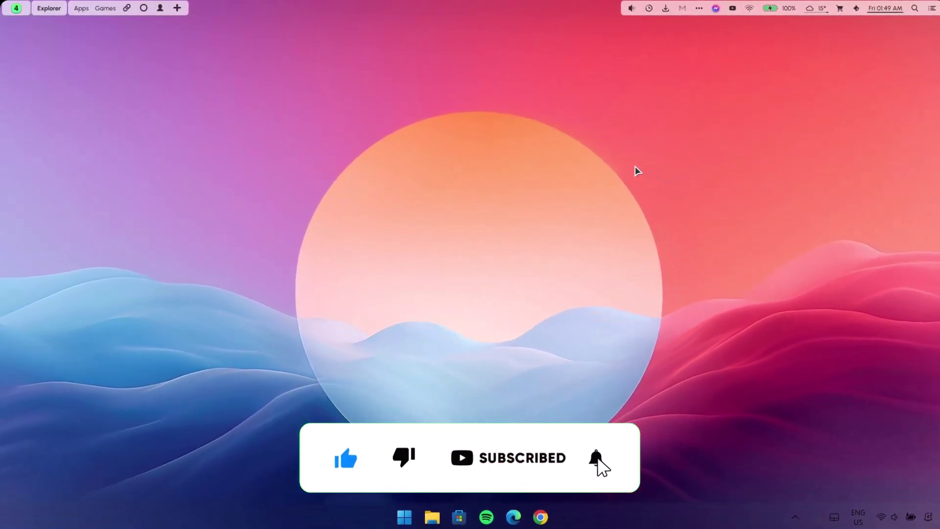
key("super+e")
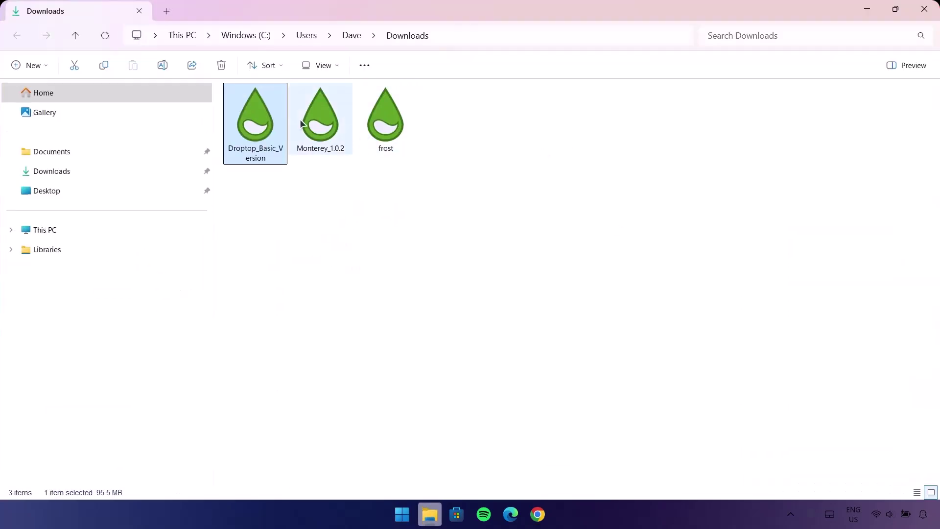
- Install the Monterey_1.0.2 skin package through Rainmeter's skin installer
double_click(311, 114)
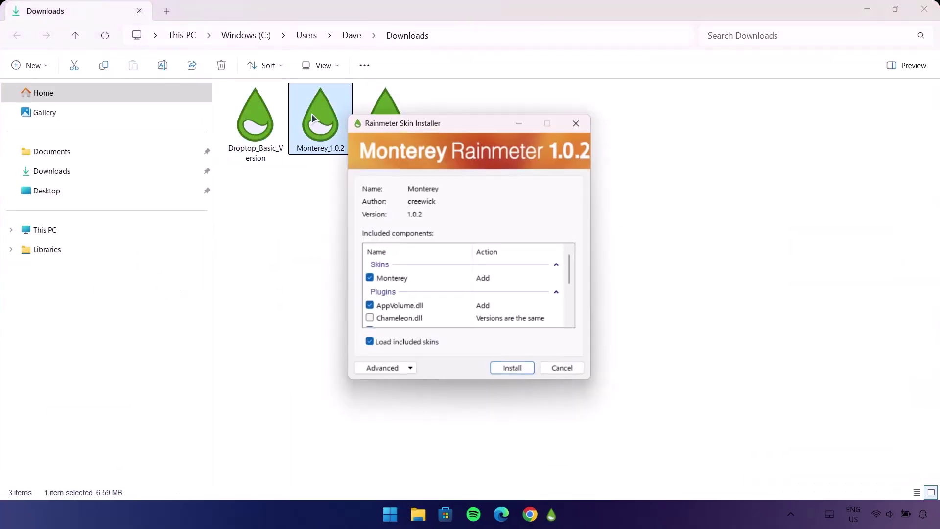
left_click(510, 369)
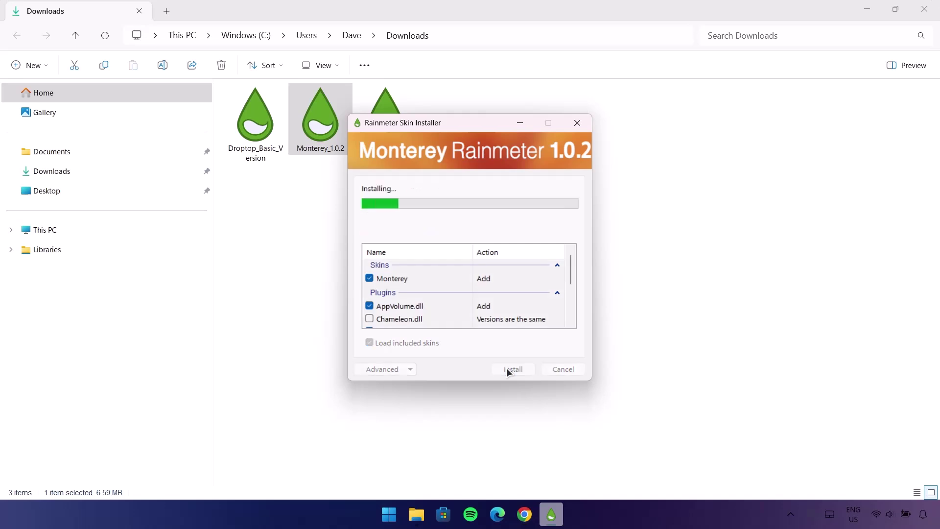
left_click(866, 10)
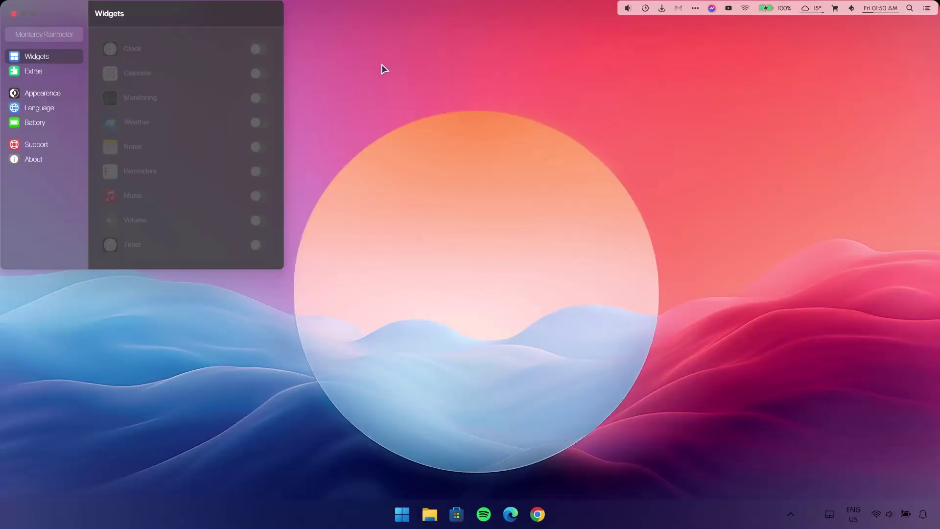
- Enable the Clock, Calendar and Monitoring widgets, placing calendar beside the clock and monitoring below
left_click_drag(234, 28, 487, 137)
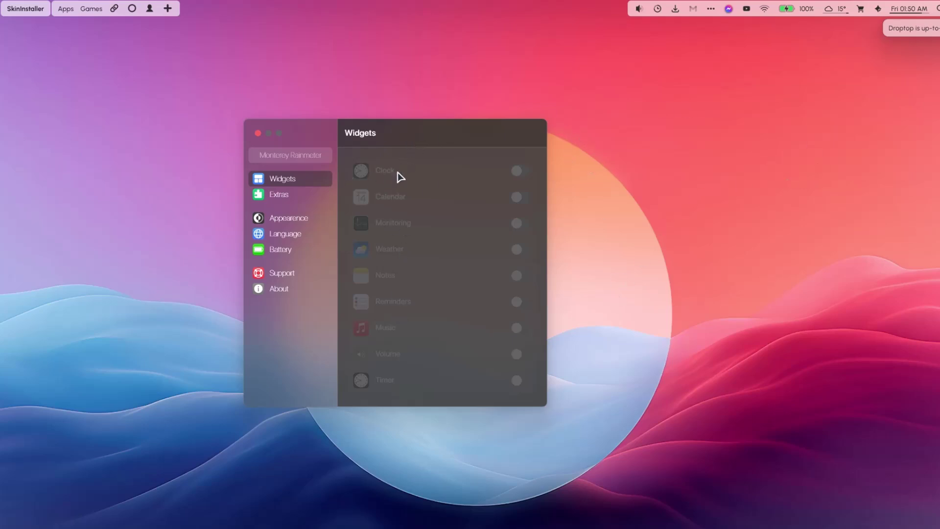
left_click(519, 171)
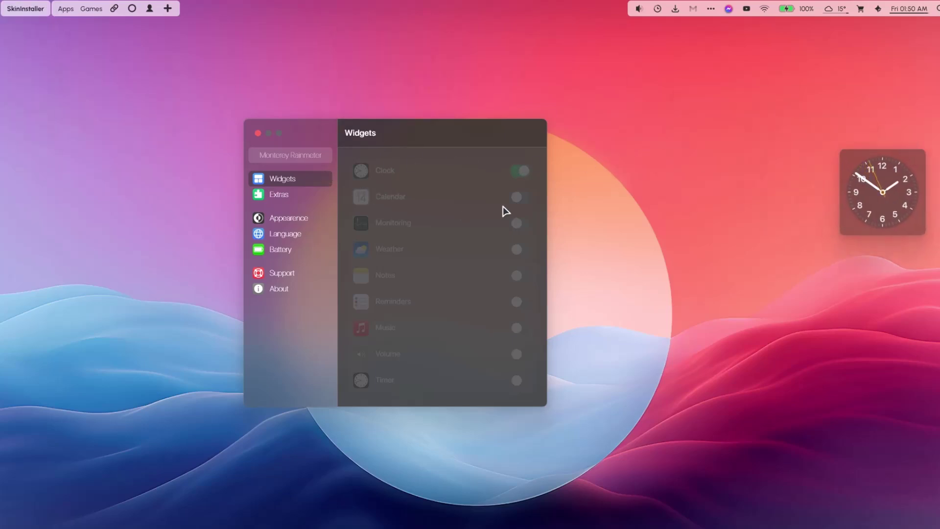
left_click(524, 198)
left_click_drag(27, 73, 732, 264)
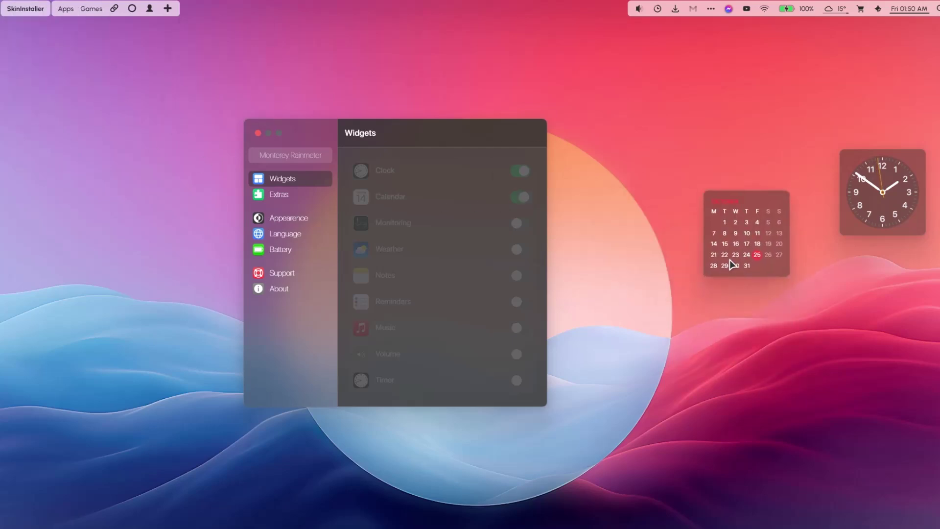
left_click(516, 224)
left_click_drag(12, 50, 846, 321)
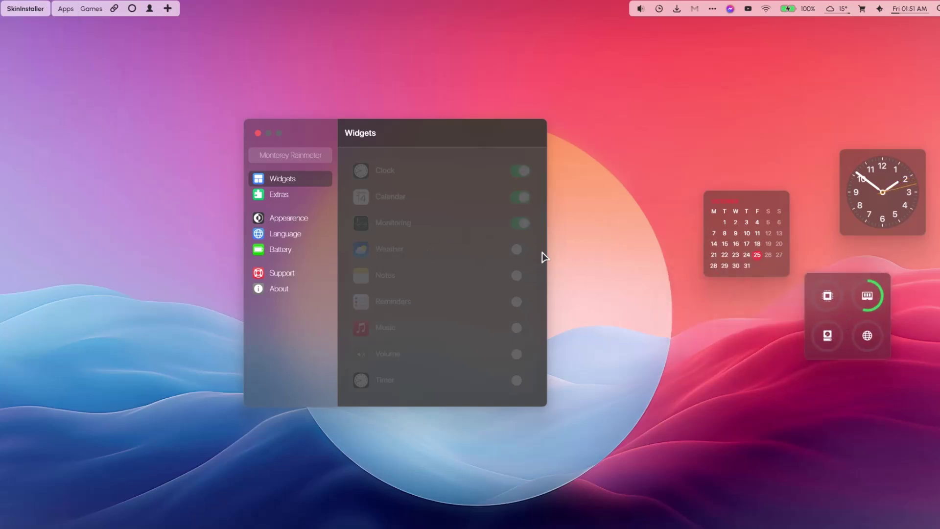
- Enable the Weather, Music and Volume widgets and position each on the desktop
left_click(521, 252)
left_click_drag(73, 122, 91, 281)
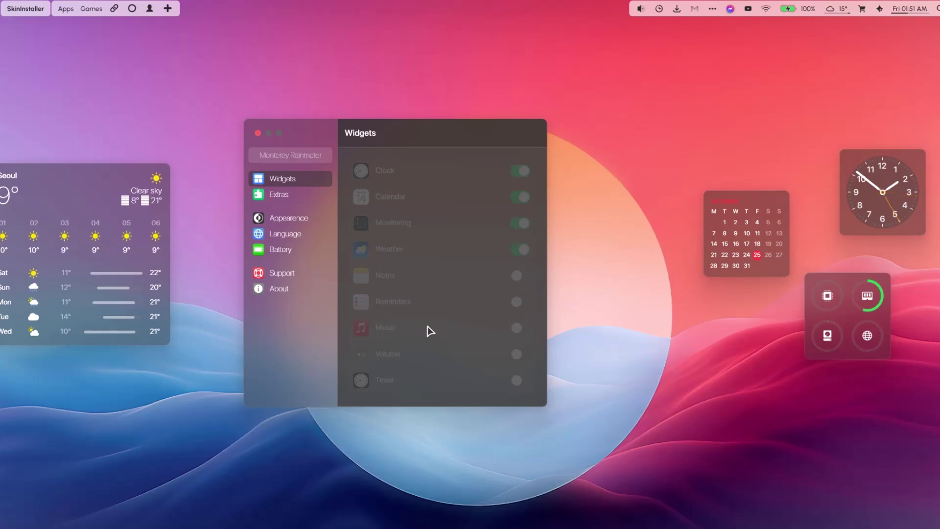
left_click(521, 328)
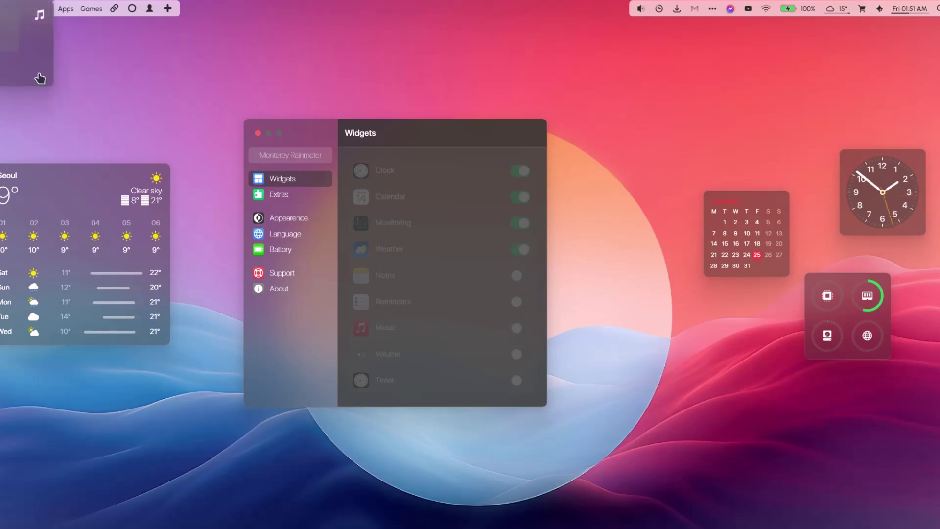
left_click_drag(649, 365, 610, 346)
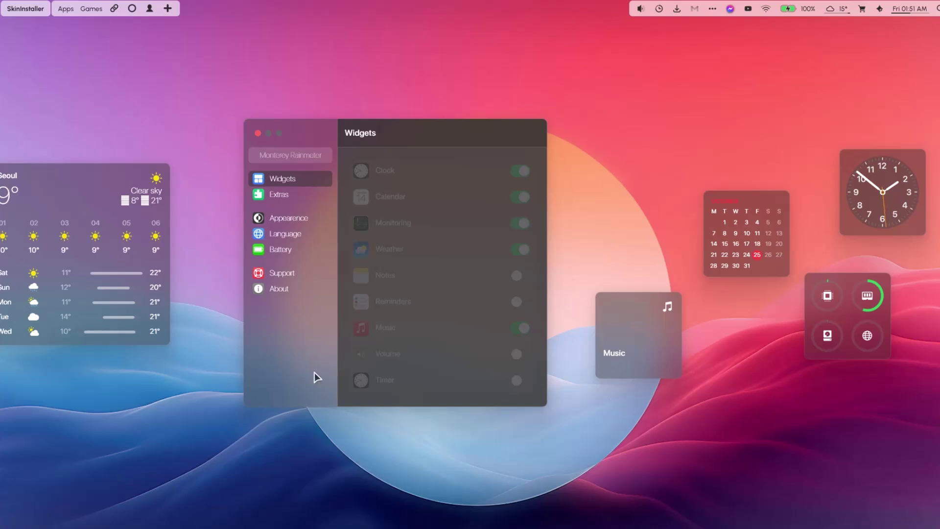
left_click(521, 357)
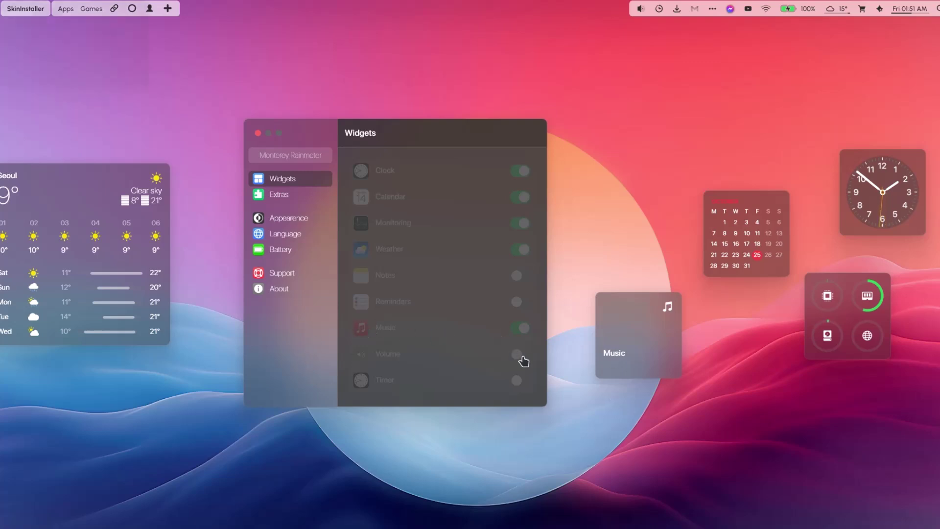
left_click_drag(67, 74, 640, 487)
- Move the Widgets settings window to the top-left and the Seoul weather widget down the left edge
left_click_drag(433, 149, 401, 42)
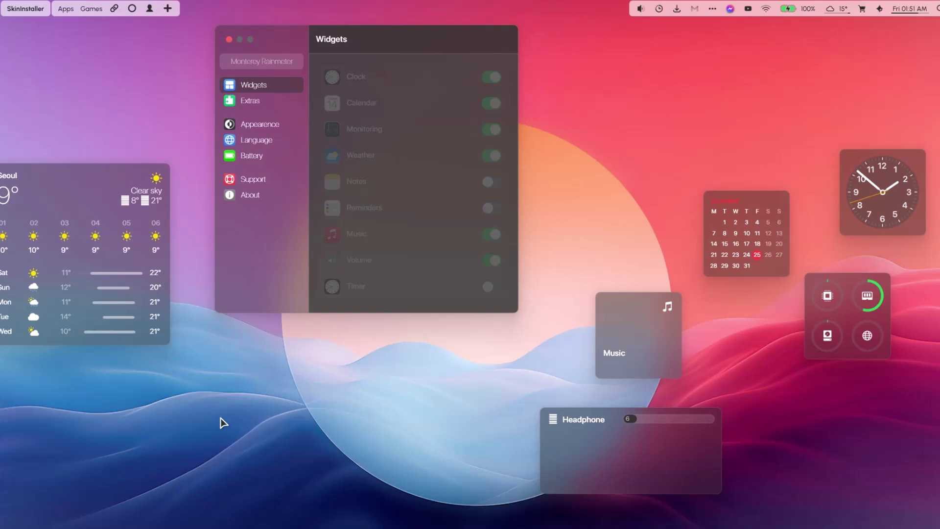
left_click_drag(413, 50, 348, 23)
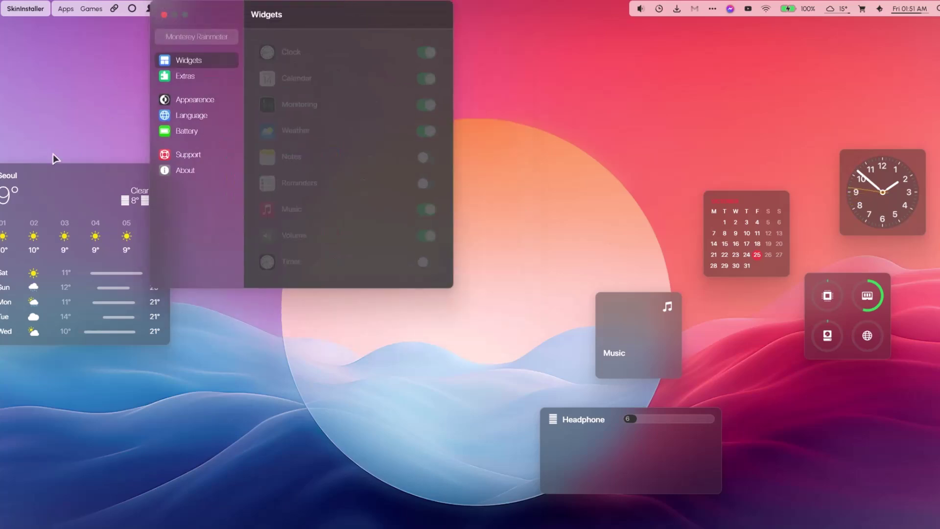
left_click_drag(55, 169, 56, 329)
left_click_drag(311, 24, 134, 42)
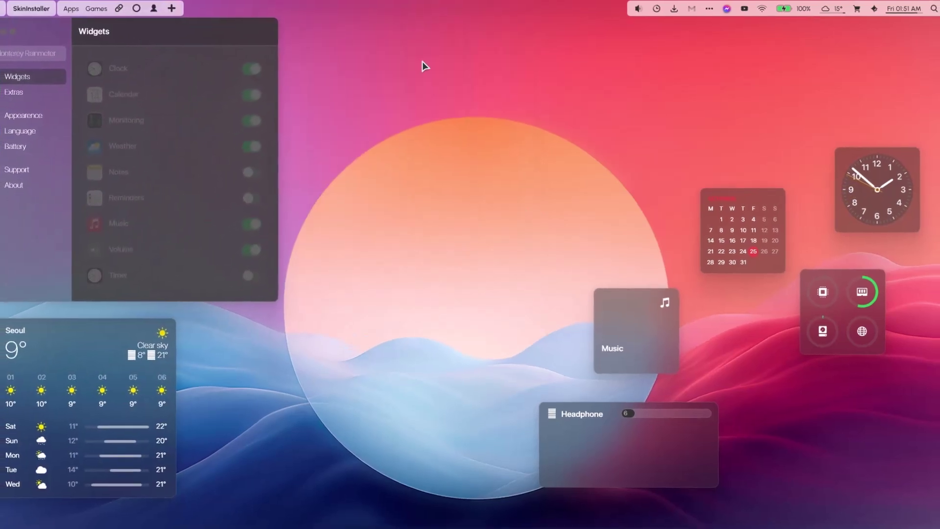
- Make the digital clock widget Wide and centre it on the screen
left_click_drag(846, 167, 792, 100)
right_click(790, 96)
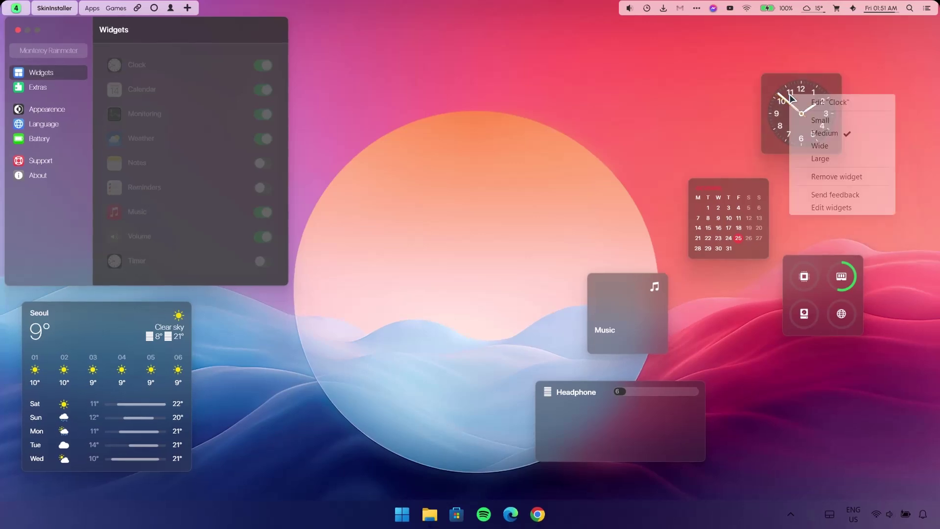
left_click(821, 146)
left_click_drag(837, 114, 469, 224)
left_click_drag(470, 224, 471, 221)
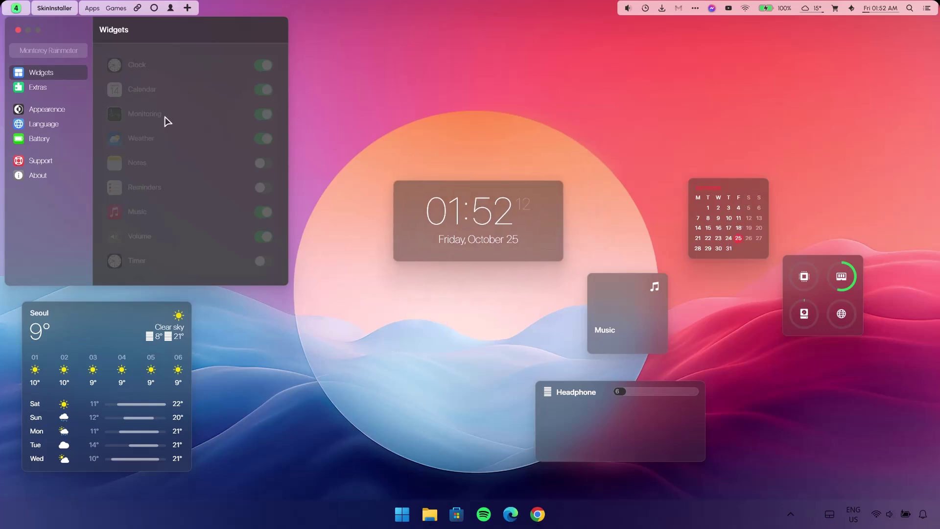
- Make the monitoring and weather widgets Wide and stack them at the right beside the calendar
right_click(822, 289)
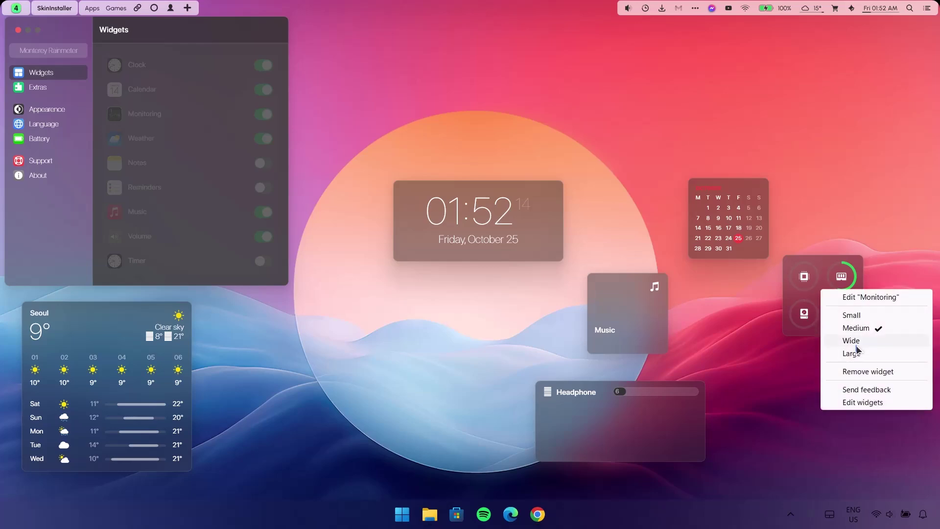
left_click(856, 343)
left_click_drag(832, 315, 809, 361)
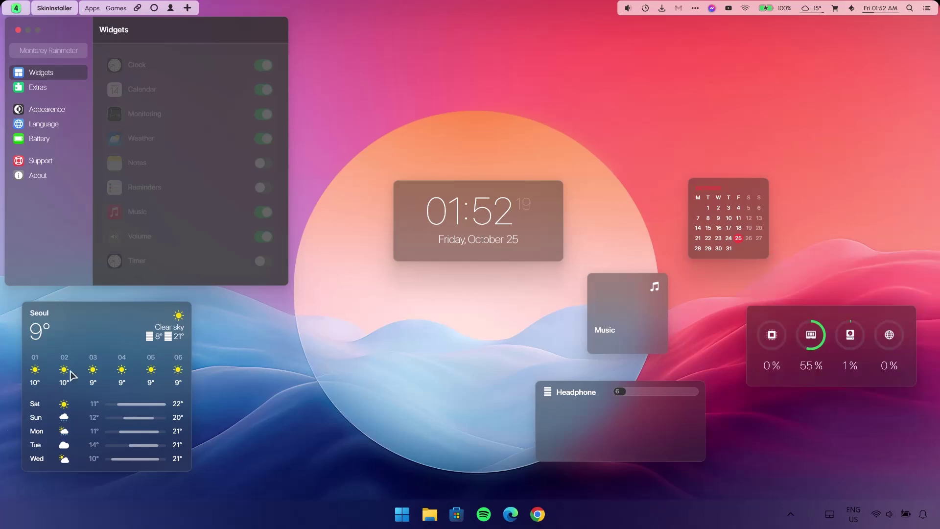
right_click(104, 328)
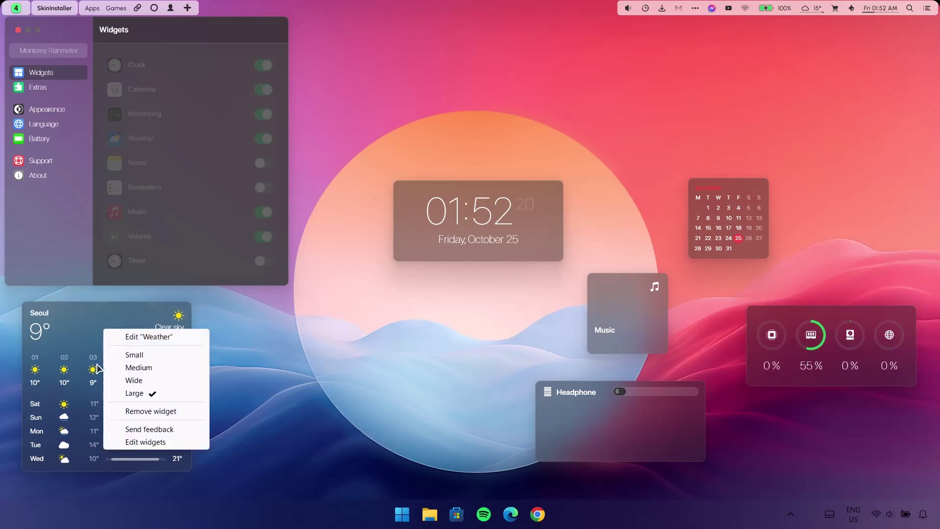
left_click(129, 381)
left_click_drag(126, 361, 836, 218)
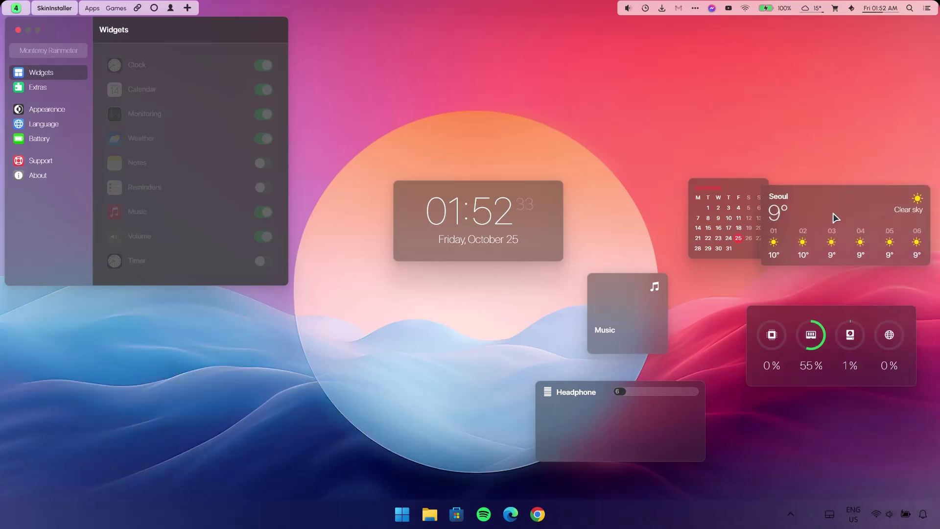
left_click_drag(826, 314, 833, 376)
left_click_drag(847, 238, 839, 335)
- Make the music widget Wide and volume Medium, placing both at the bottom-left
right_click(616, 313)
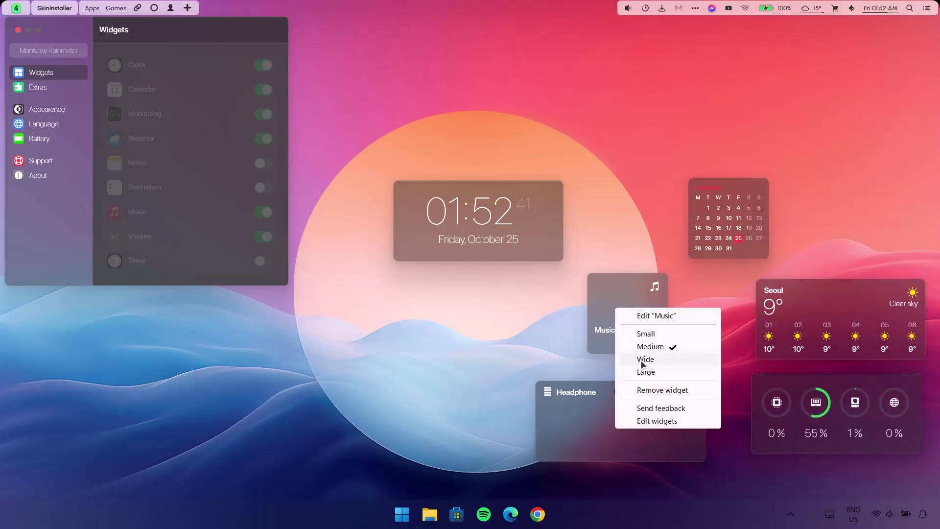
left_click(643, 364)
left_click_drag(642, 314, 167, 443)
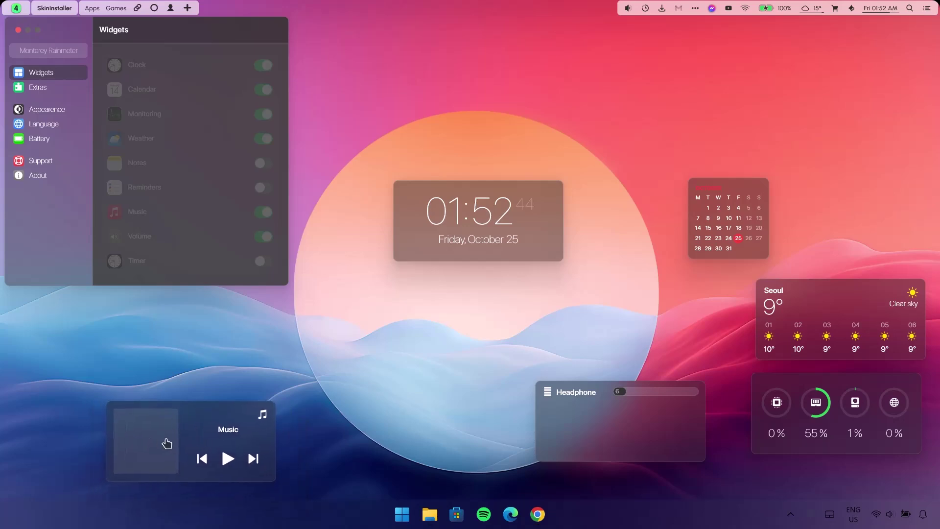
right_click(587, 417)
left_click(618, 334)
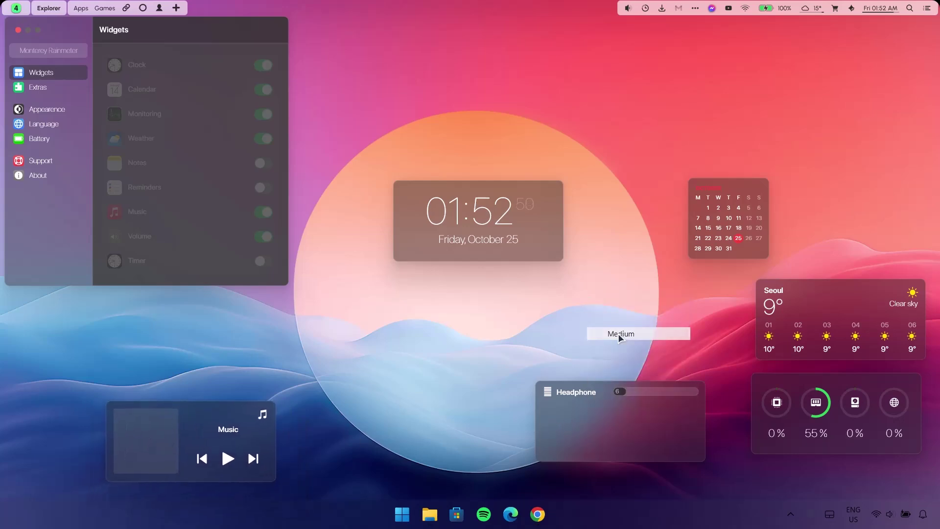
left_click_drag(578, 426, 53, 446)
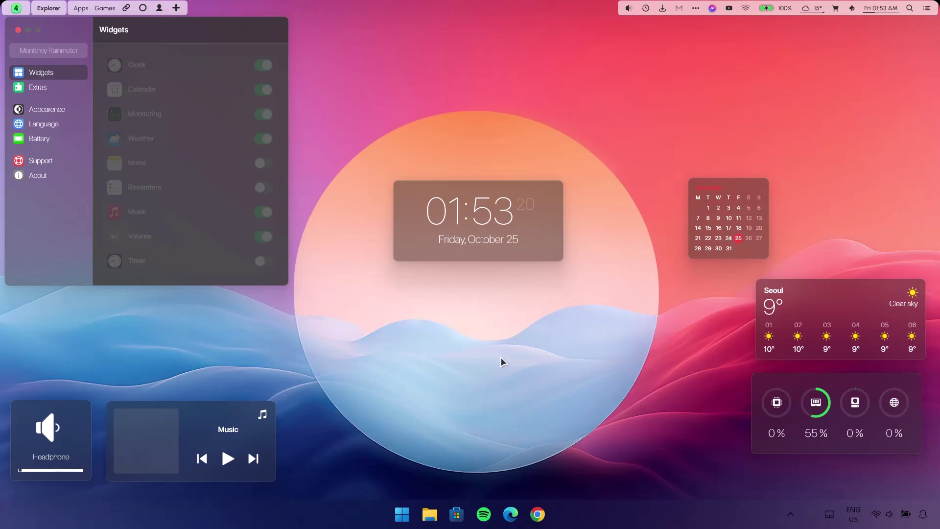
- Change the Monterey Appearance widget size from 75 to 65
left_click(45, 115)
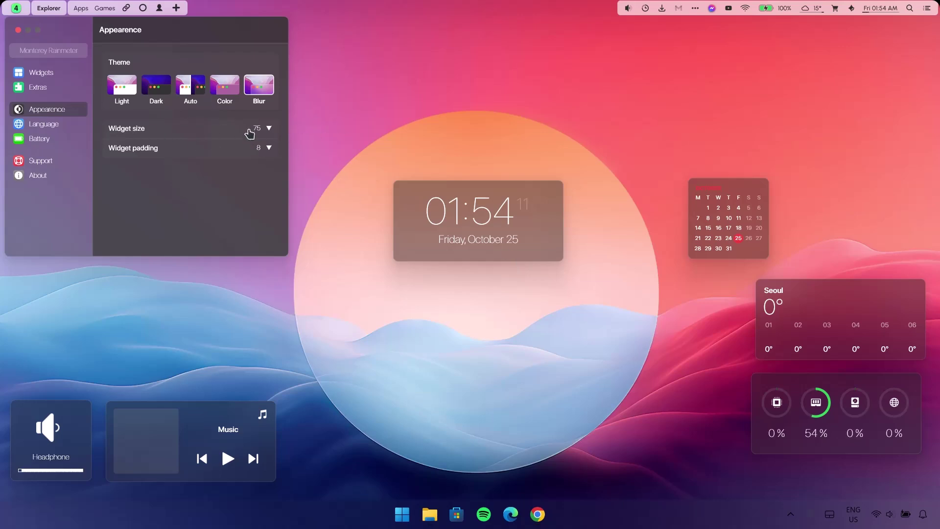
left_click(264, 128)
key("Return")
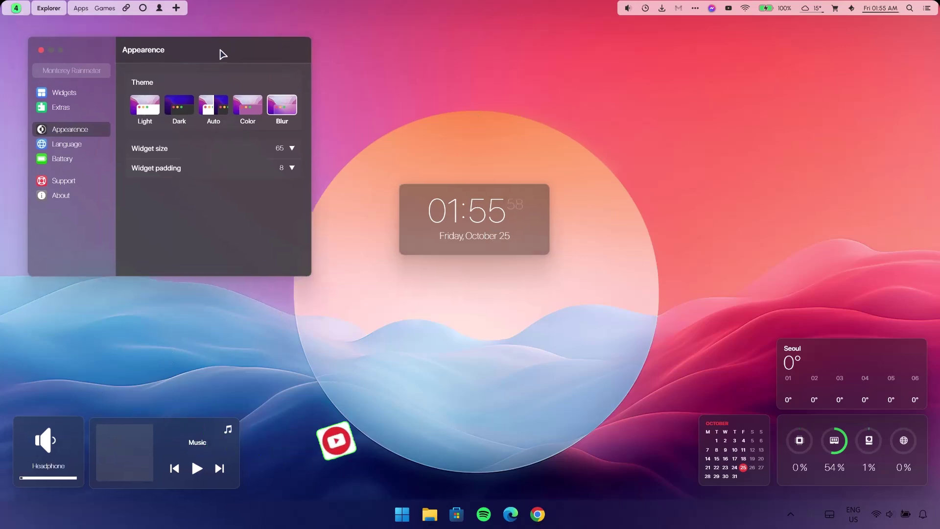
- Close Appearance settings, then edit the Weather widget's City from Seoul to London and save
left_click(41, 50)
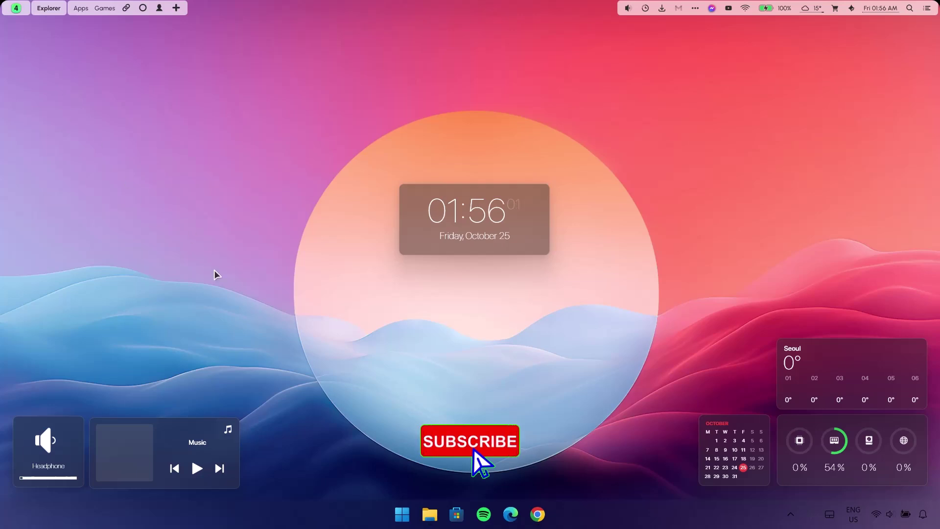
right_click(829, 357)
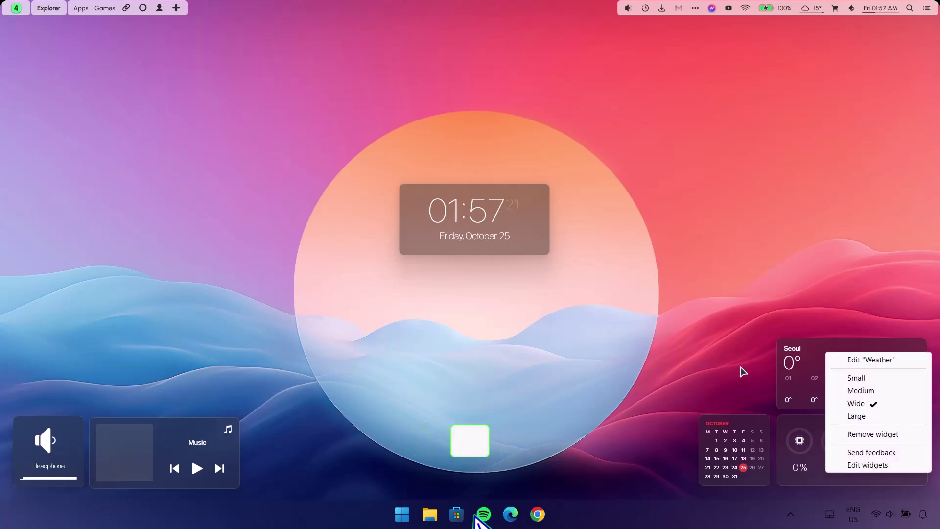
left_click(880, 361)
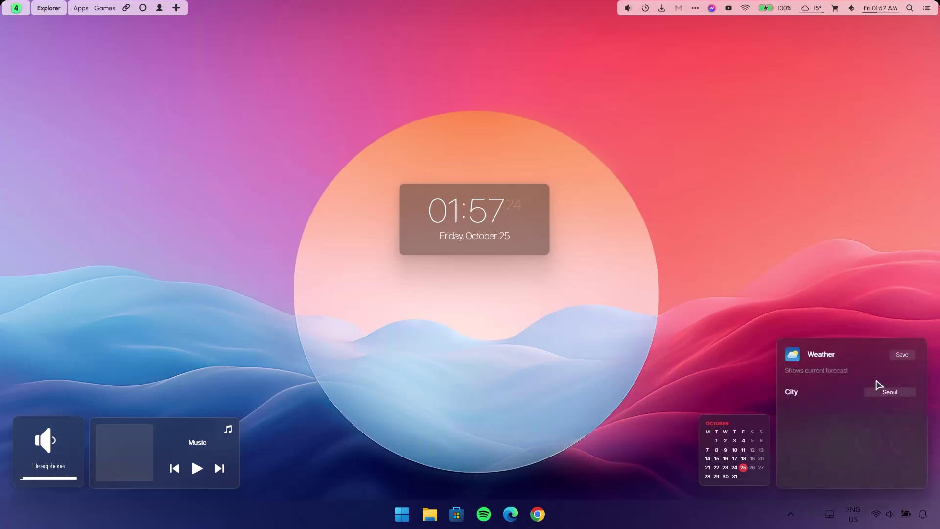
double_click(890, 391)
key("Return")
left_click(903, 355)
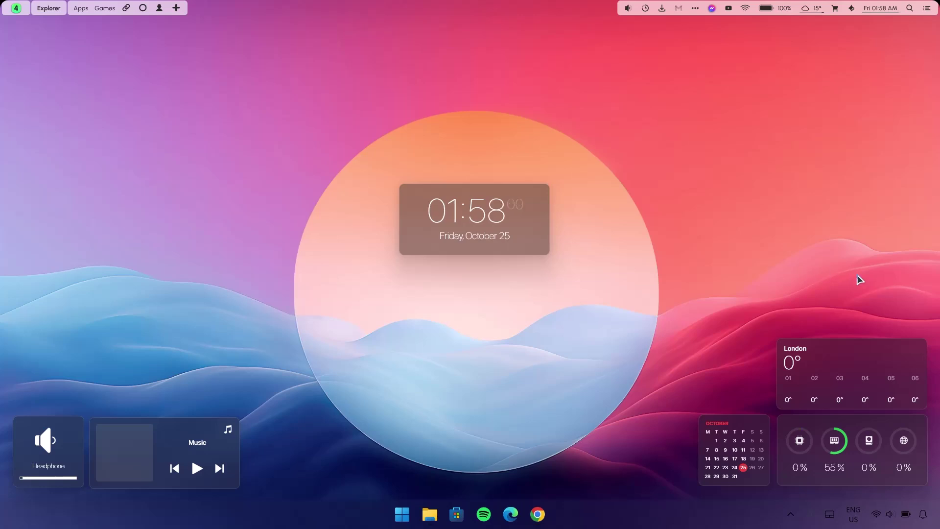
- Install the Frost 2.3 skin package from Downloads through the Rainmeter Skin Installer
left_click(430, 514)
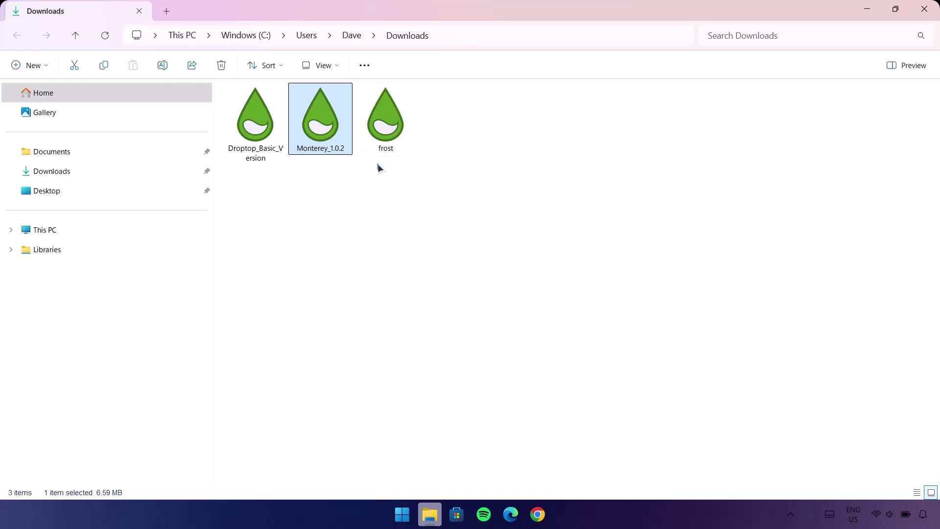
double_click(392, 117)
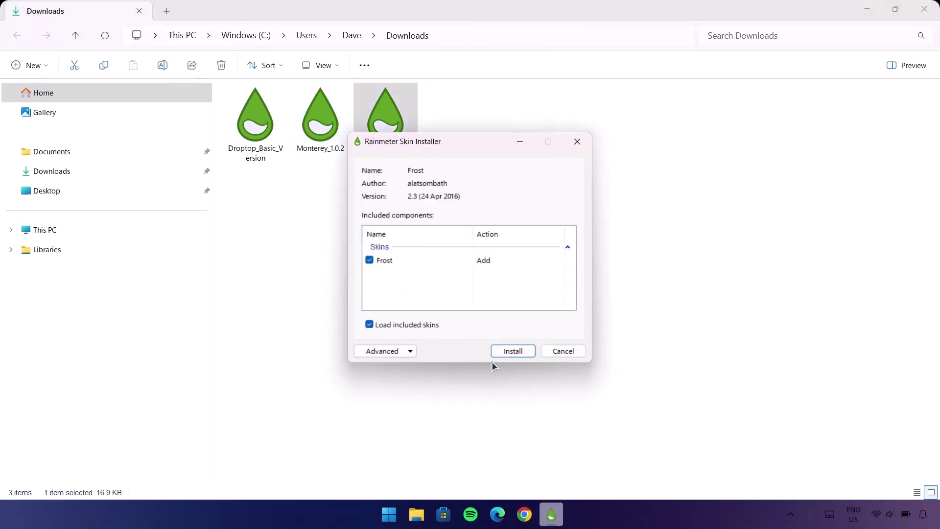
left_click(507, 349)
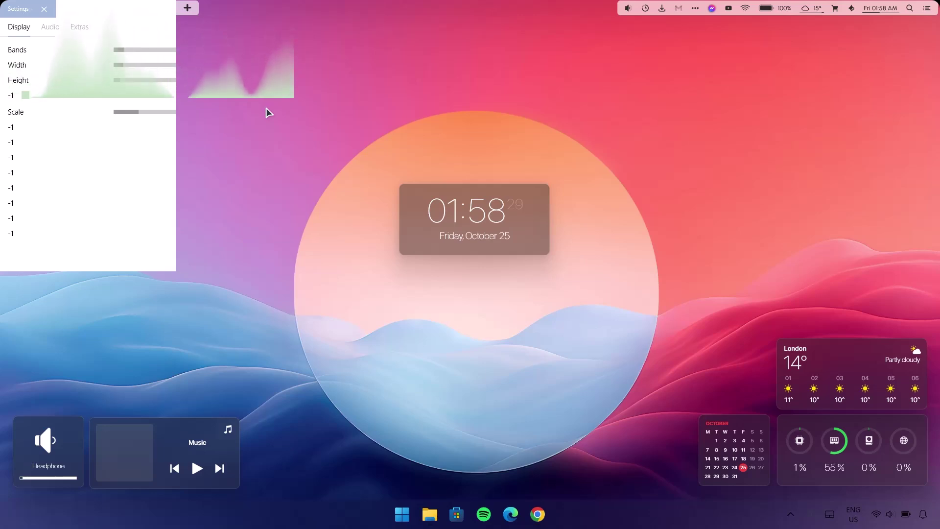
- Move the Frost visualizer to top centre, flip it with rotate -1, and colour it blue
left_click_drag(133, 93, 439, 87)
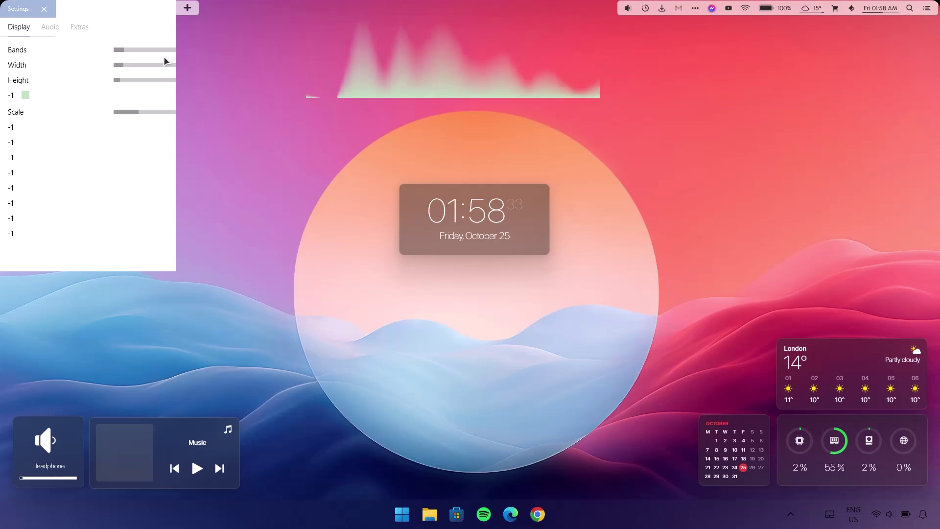
left_click_drag(164, 57, 209, 99)
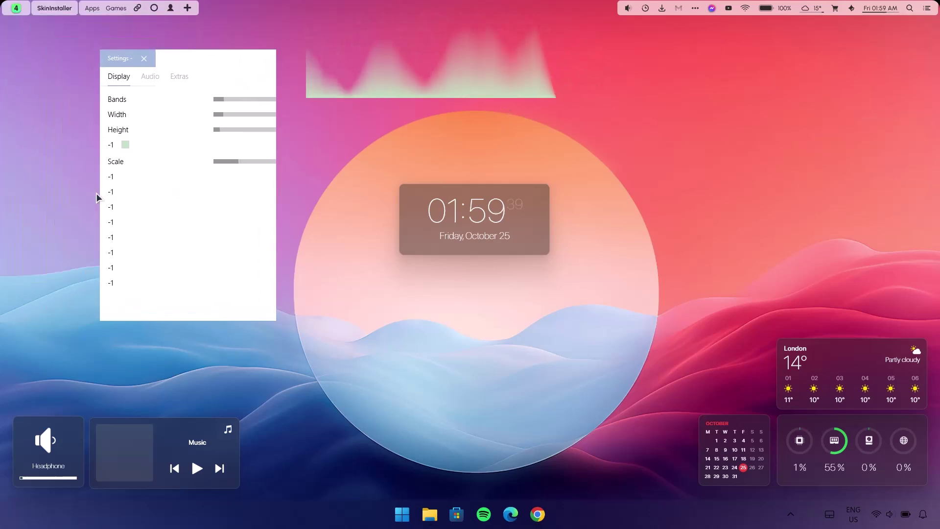
mouse_move(110, 195)
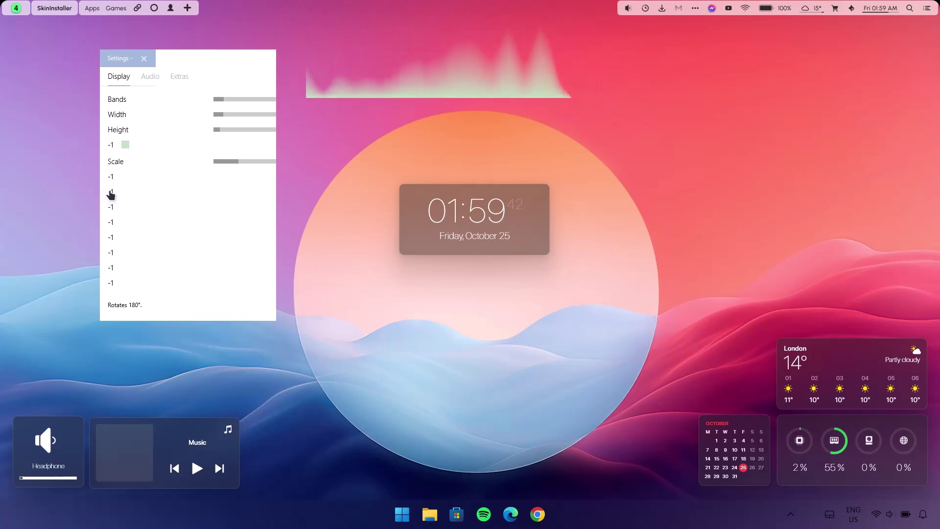
left_click(109, 195)
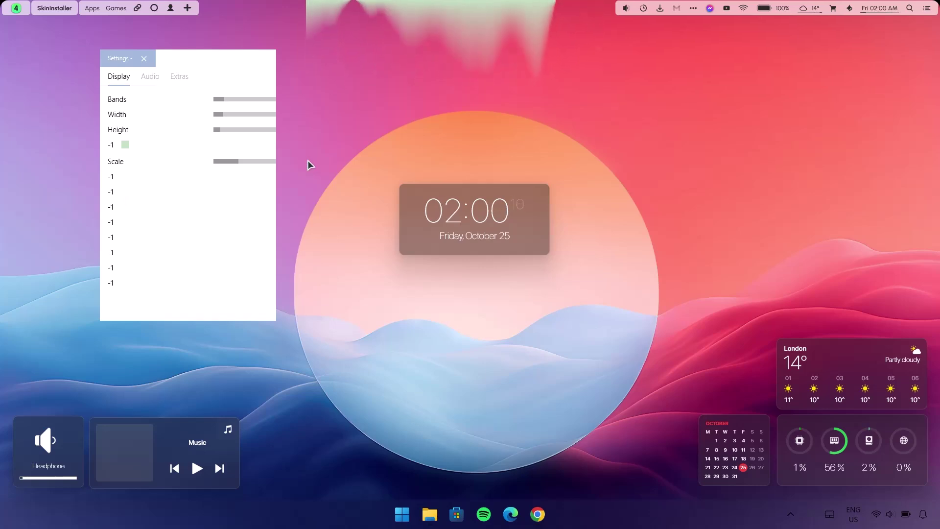
left_click(126, 146)
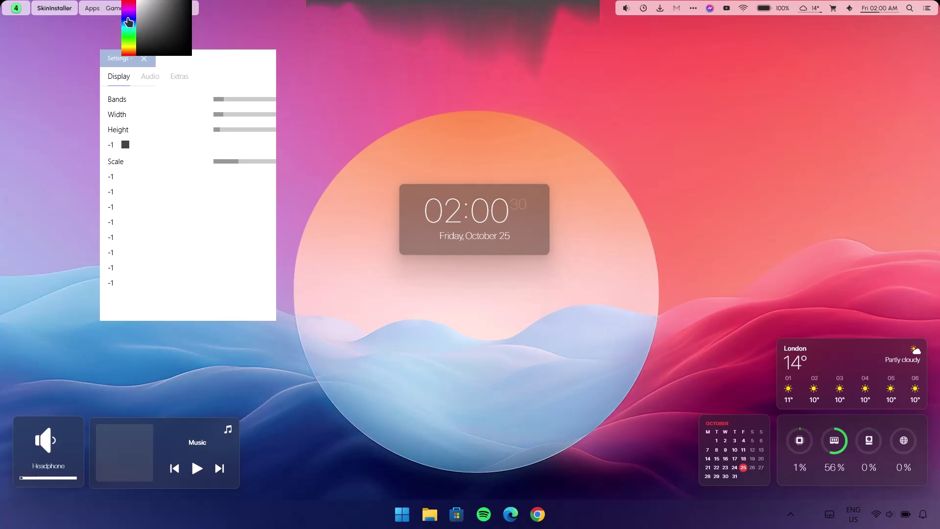
left_click(168, 12)
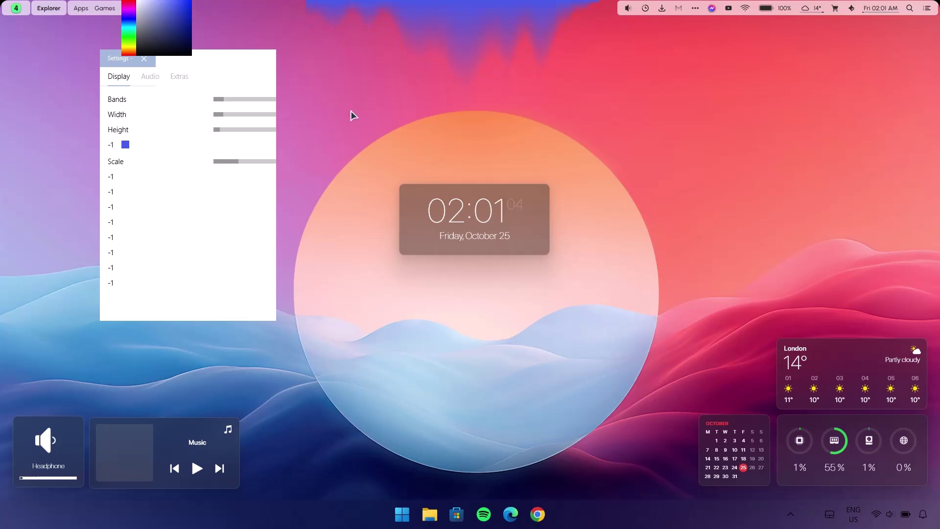
- Close Frost Settings and unload the Frost RGBCode colour picker skin
left_click(144, 59)
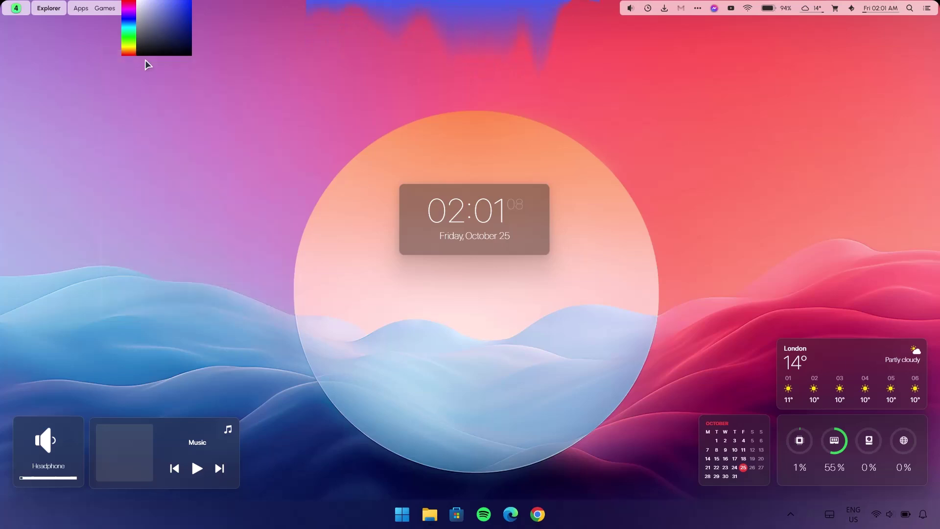
right_click(165, 22)
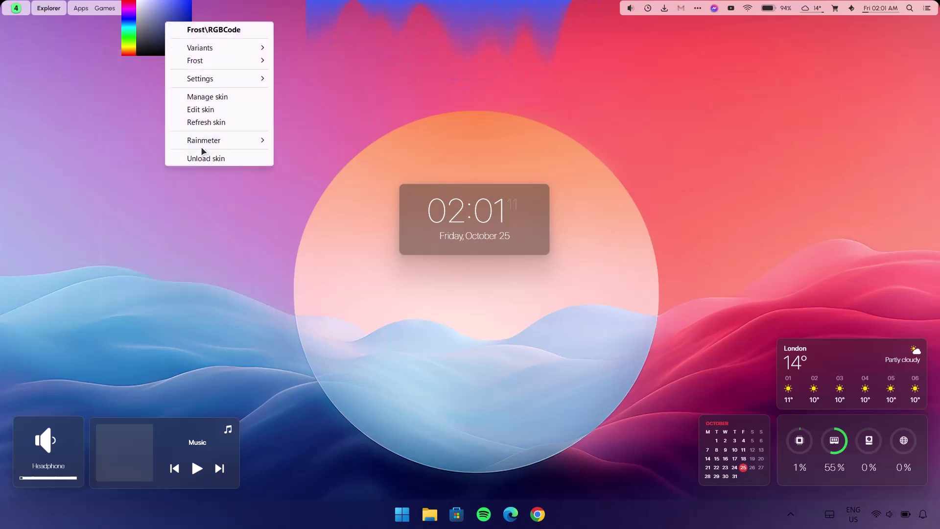
left_click(211, 158)
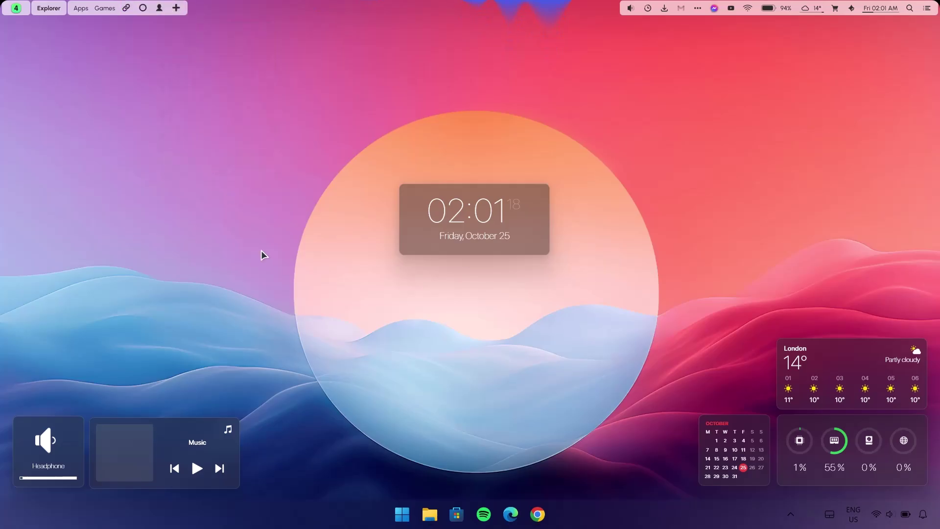